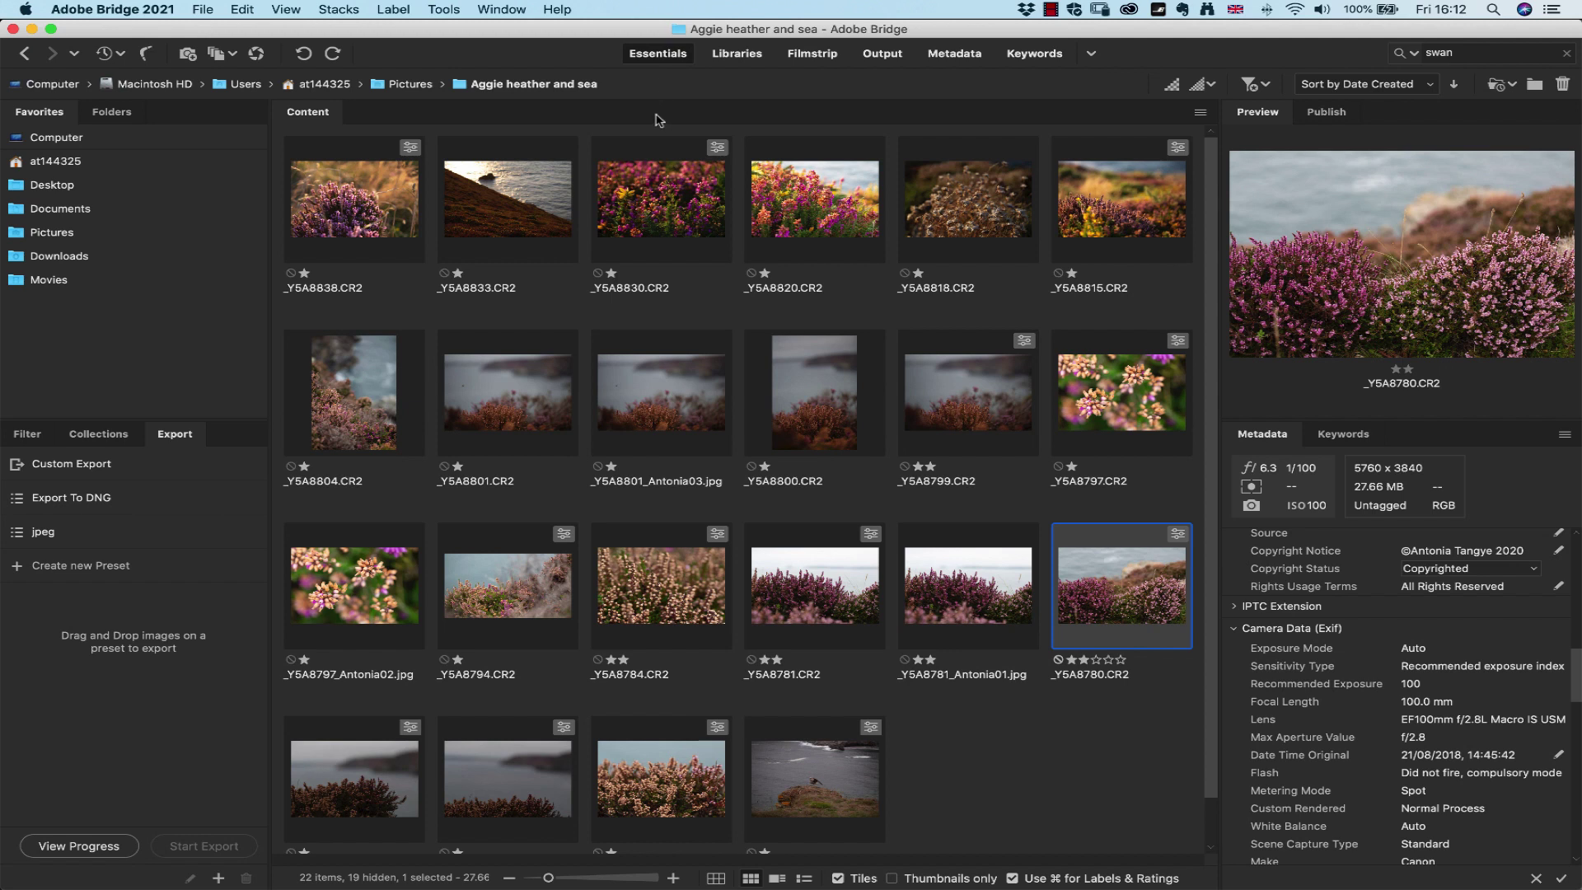
- Switch to the Output workspace with no image selected and choose the Custom output template
left_click(654, 128)
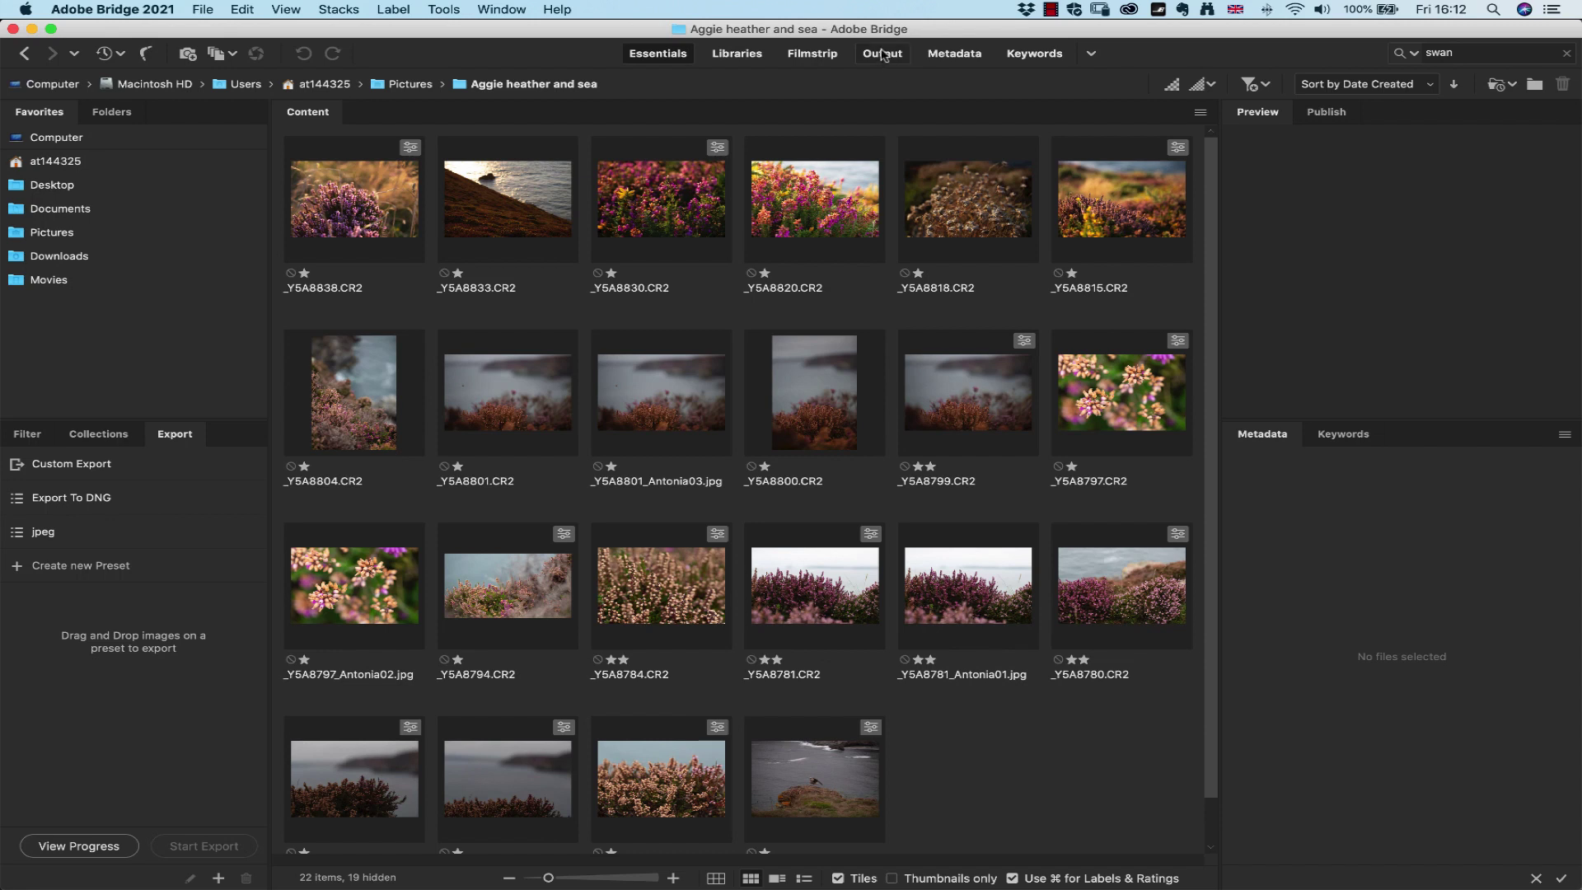
left_click(882, 54)
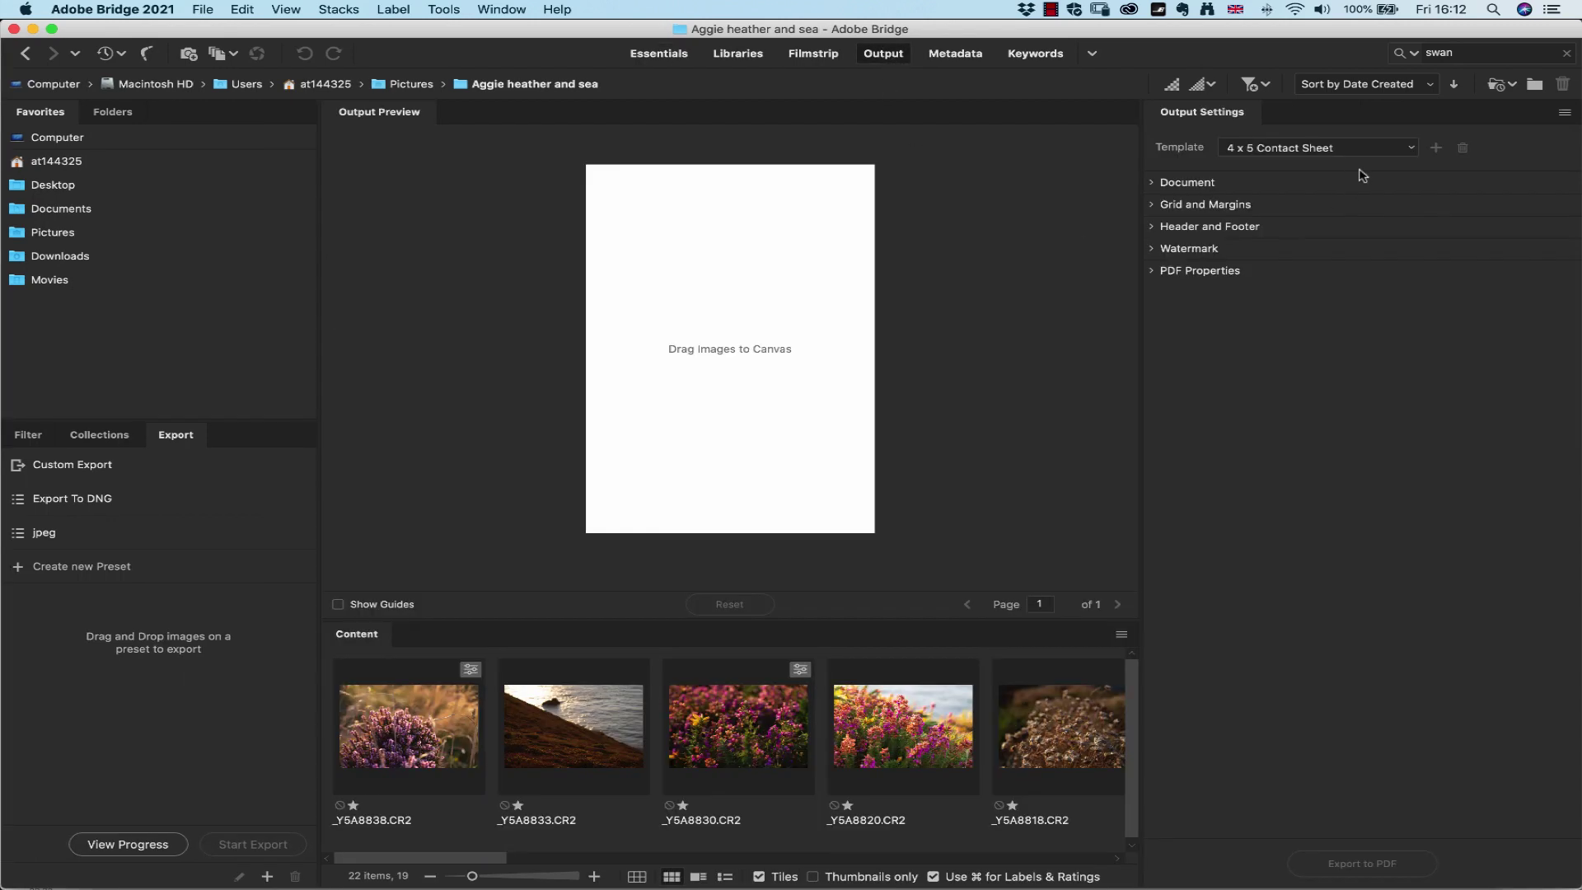
left_click(1412, 149)
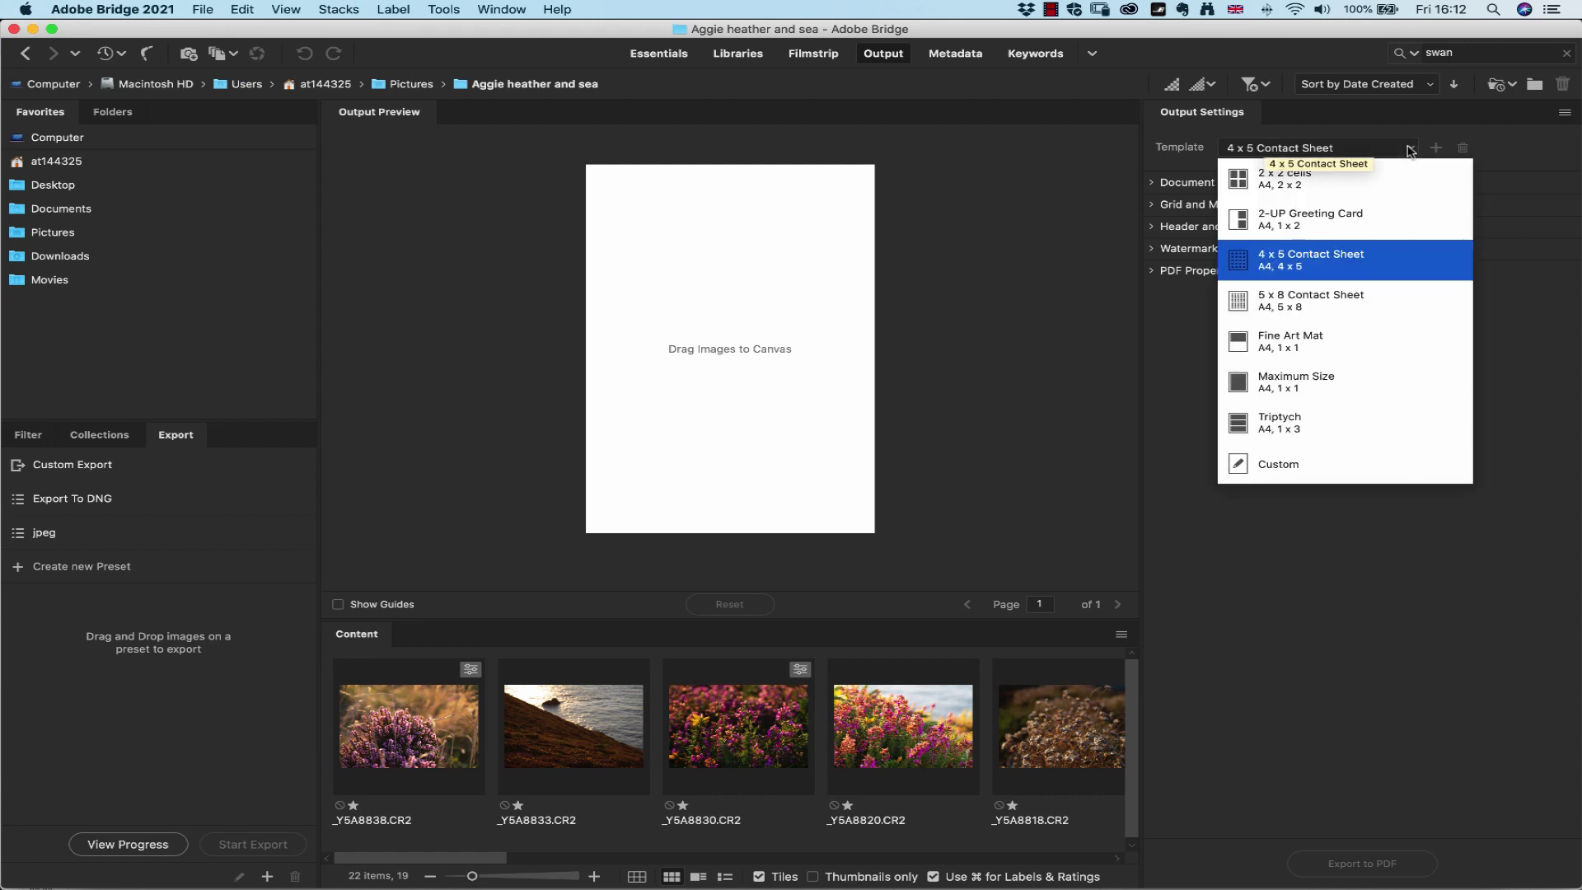
left_click(1279, 466)
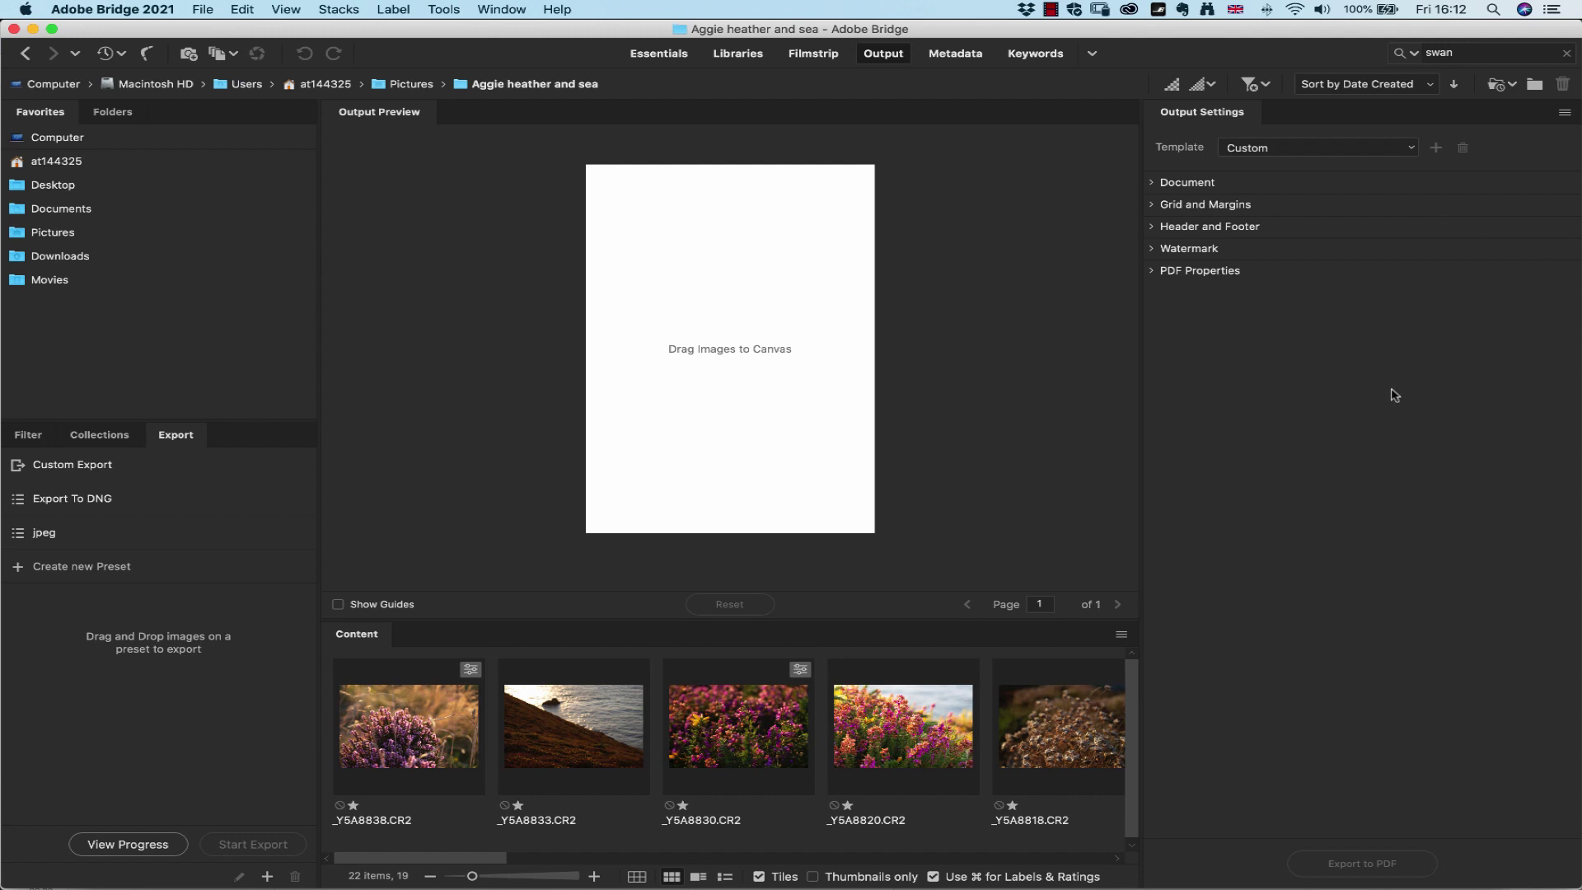
- Set the document's page size to Landscape, 8 x 10 and the image quality to 10
left_click(1153, 183)
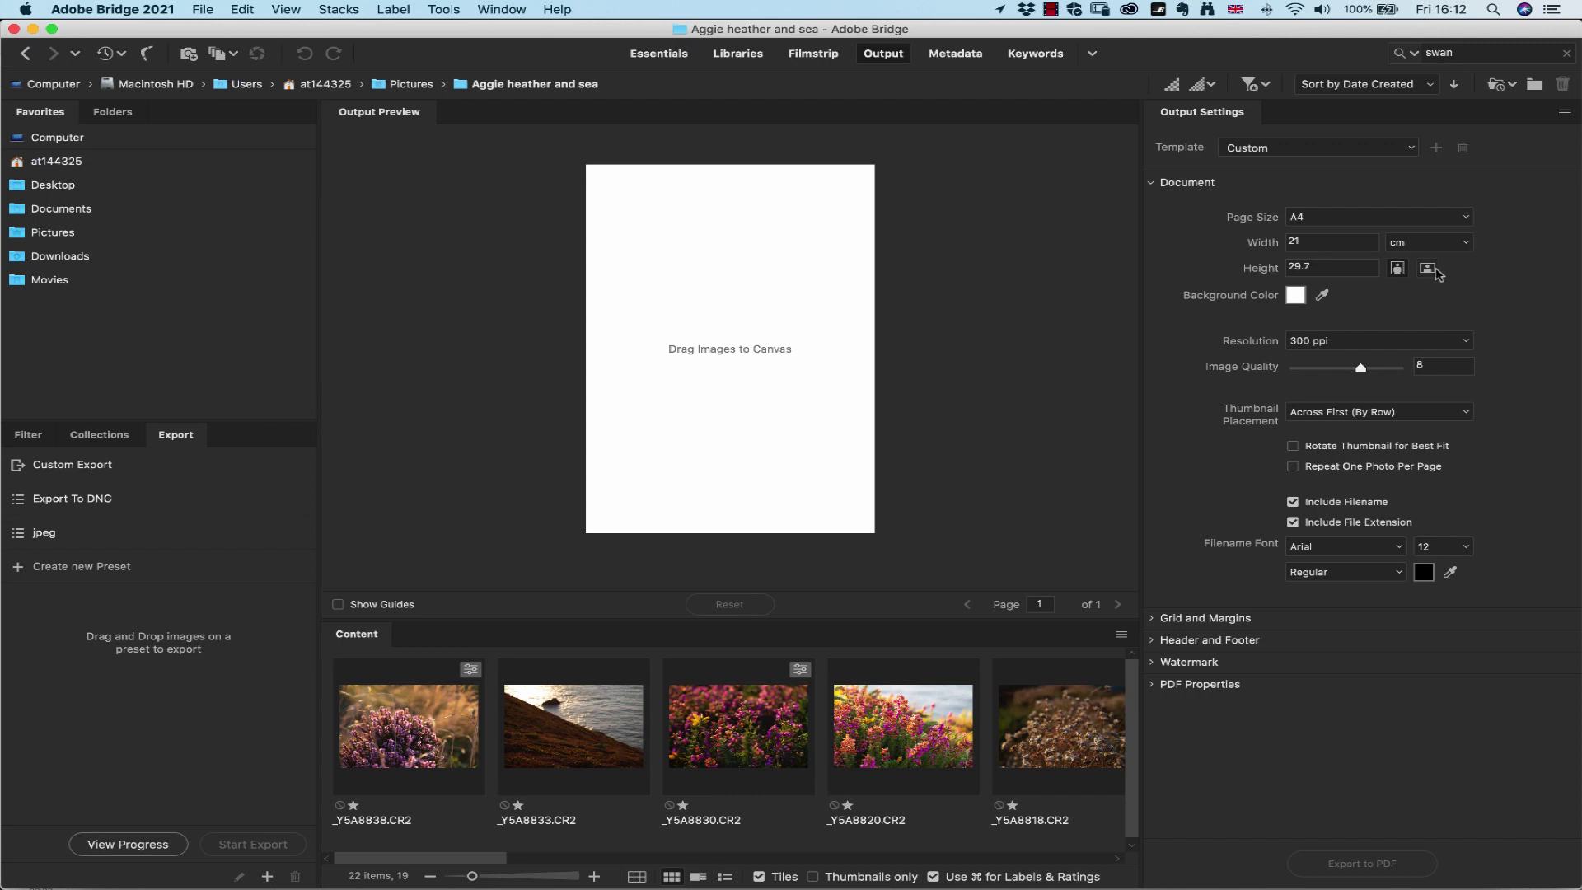
left_click(1430, 270)
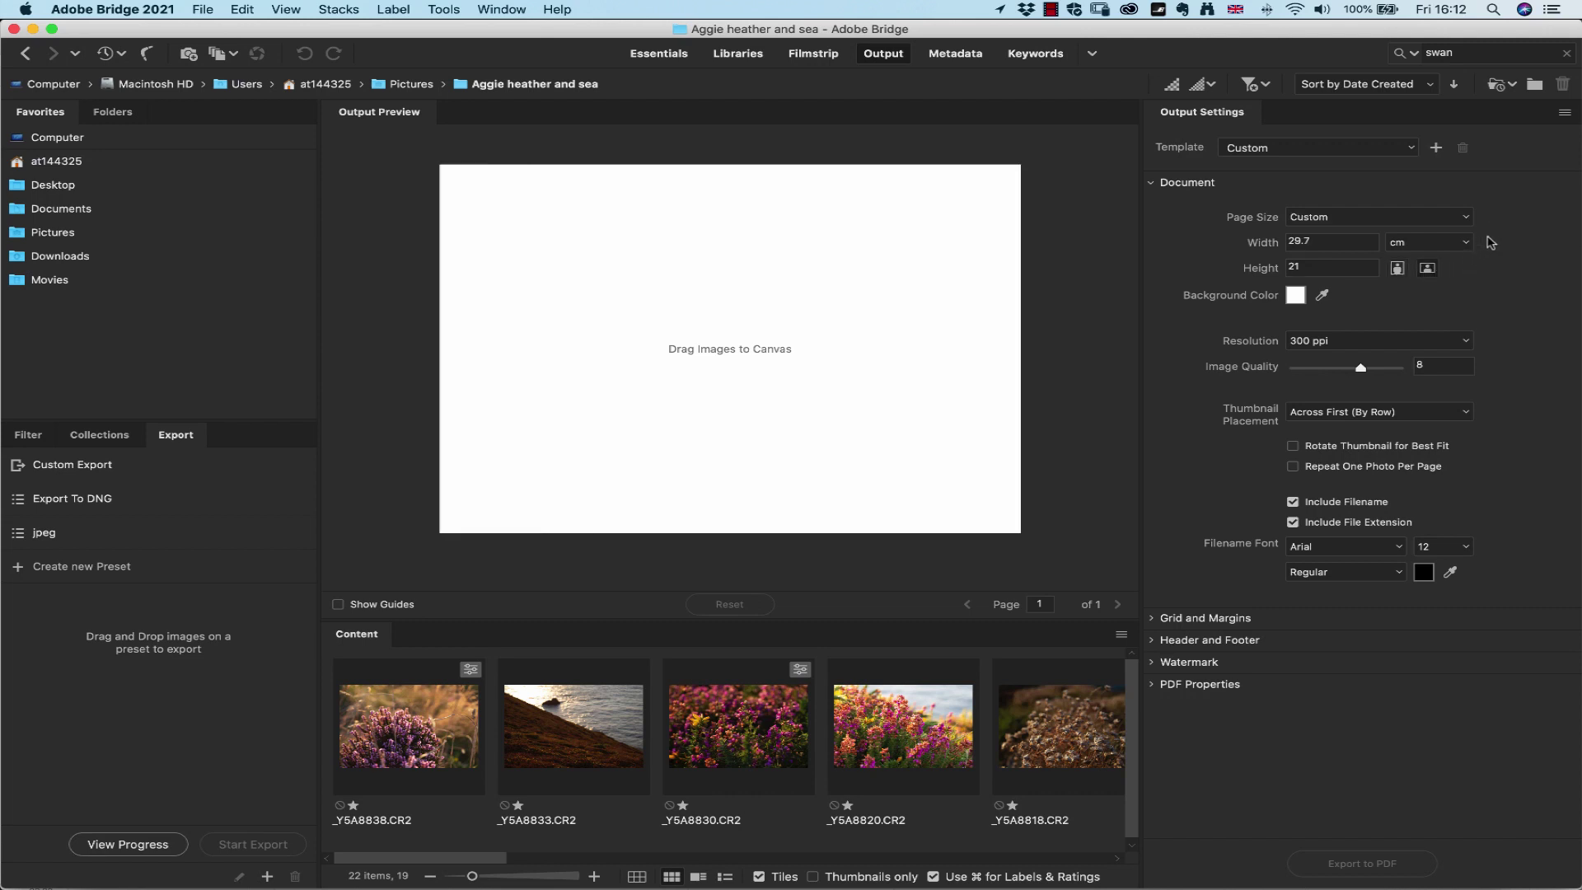
left_click(1464, 216)
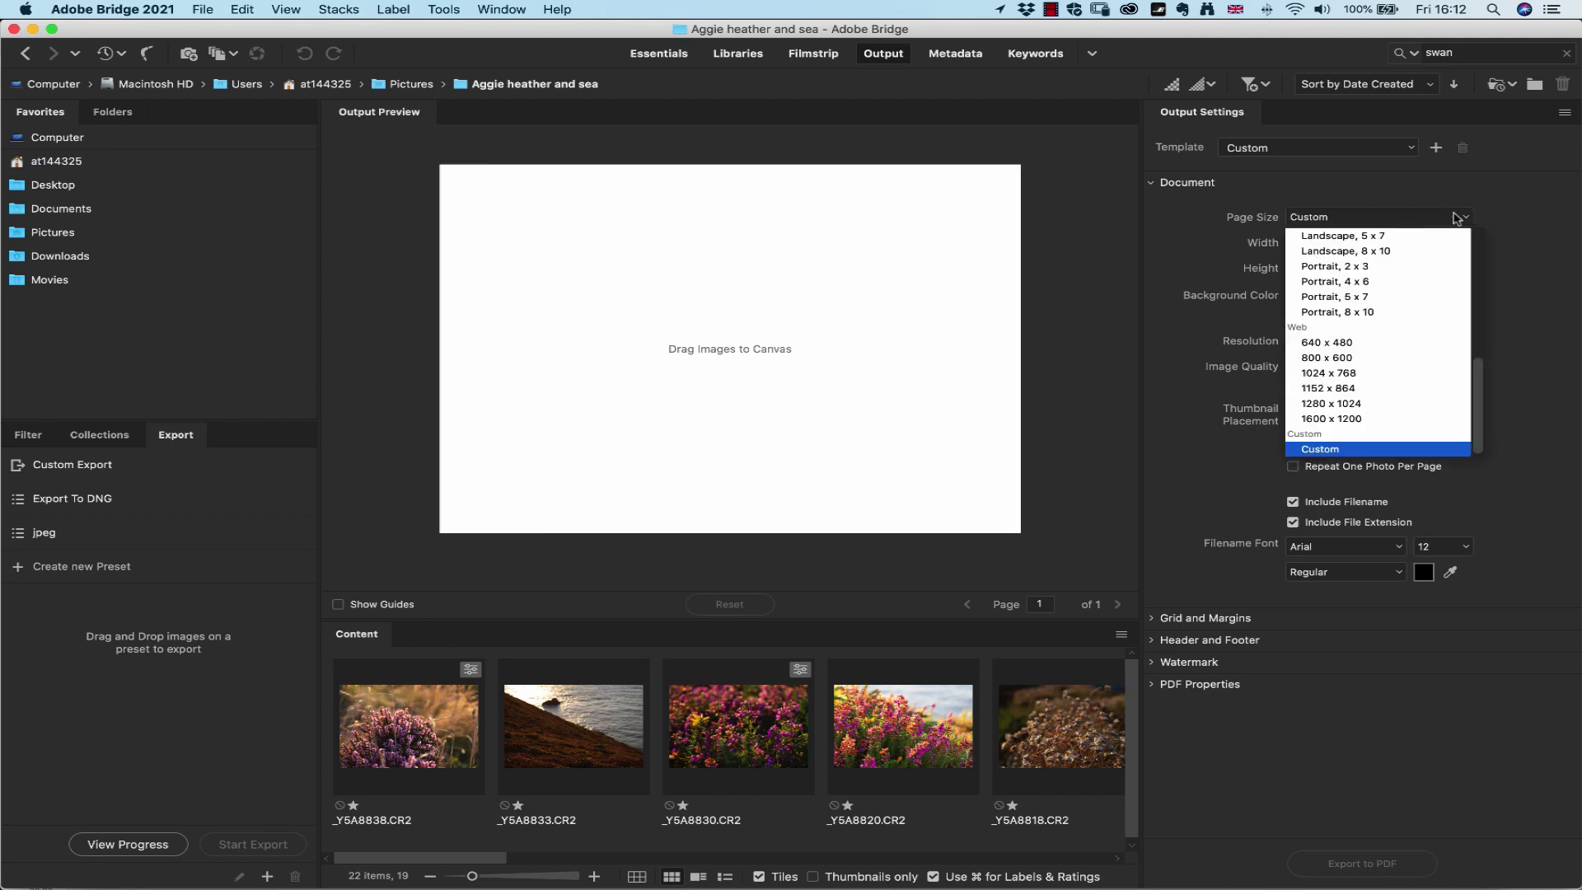
left_click(1374, 251)
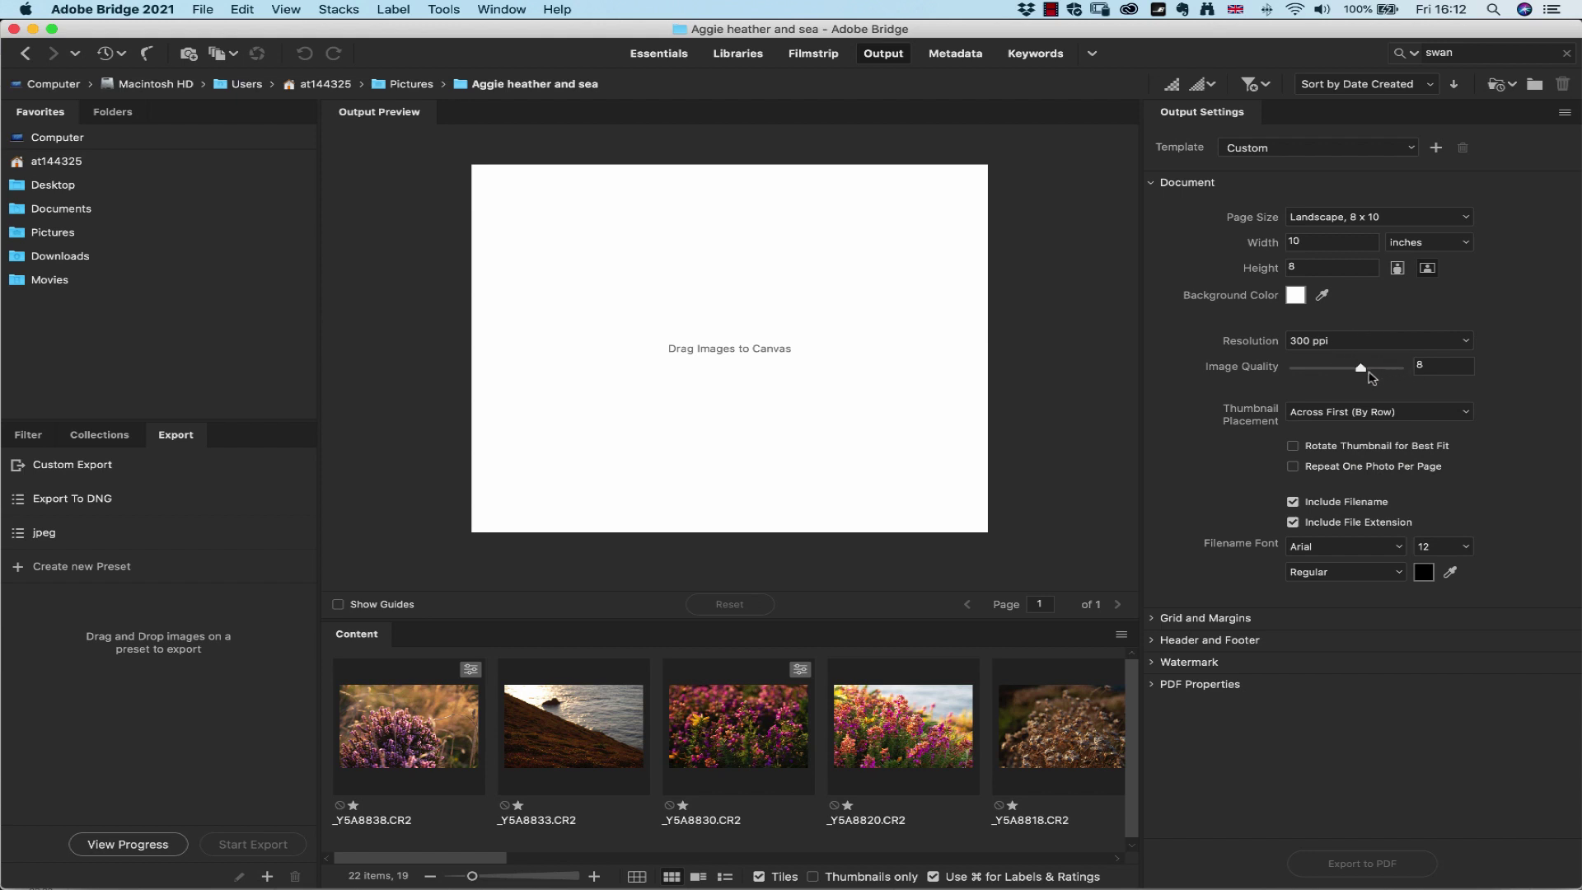
mouse_move(1363, 369)
left_mouse_down()
mouse_move(1398, 371)
mouse_move(1383, 372)
left_mouse_up()
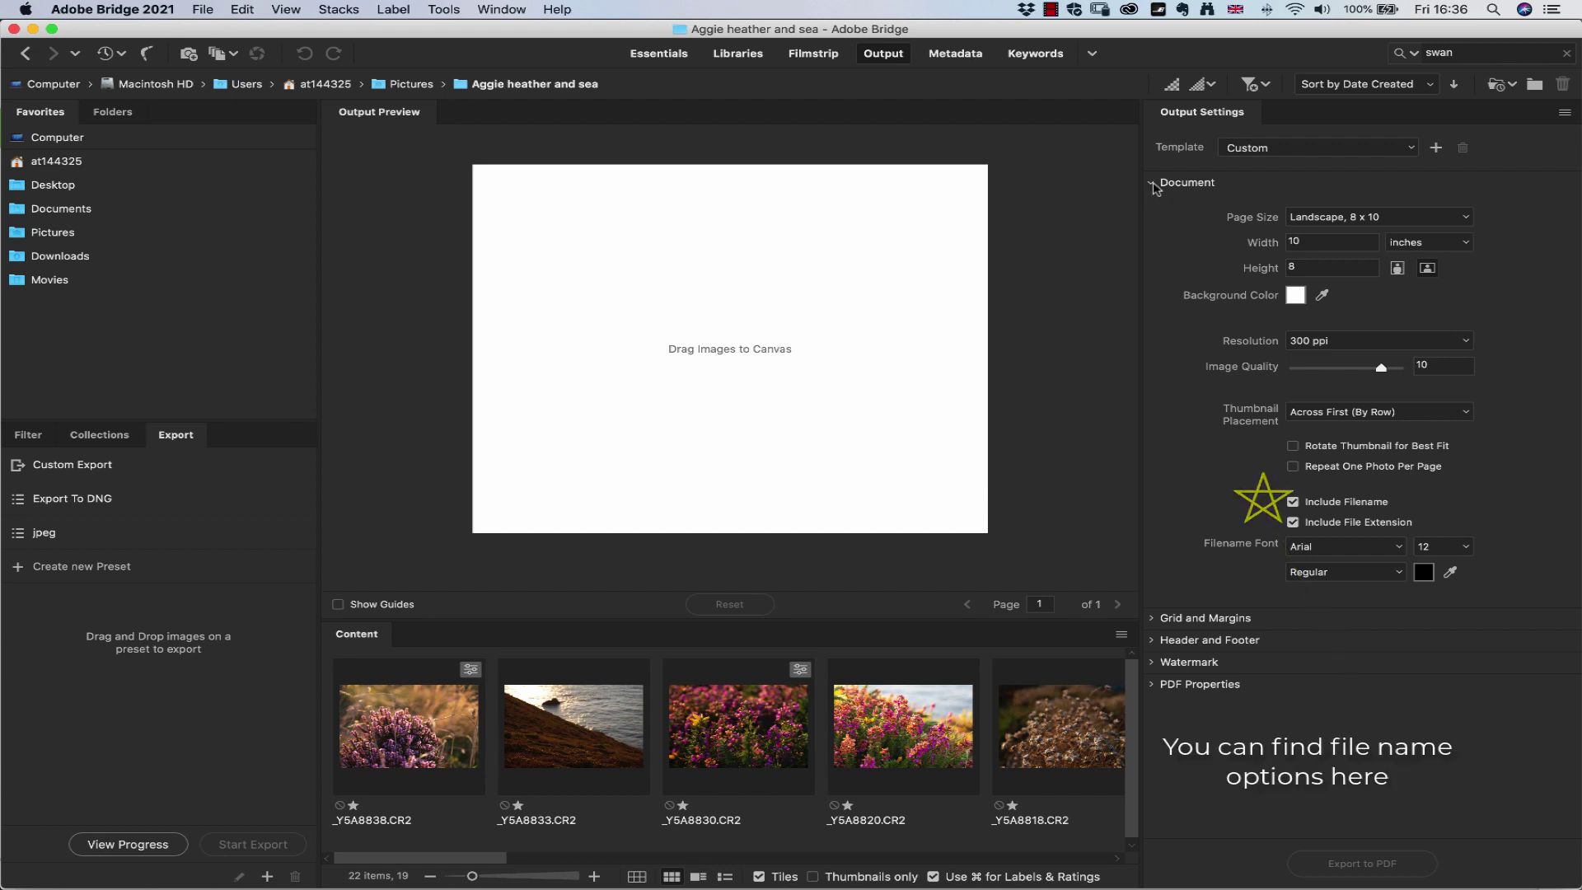
left_click(1152, 184)
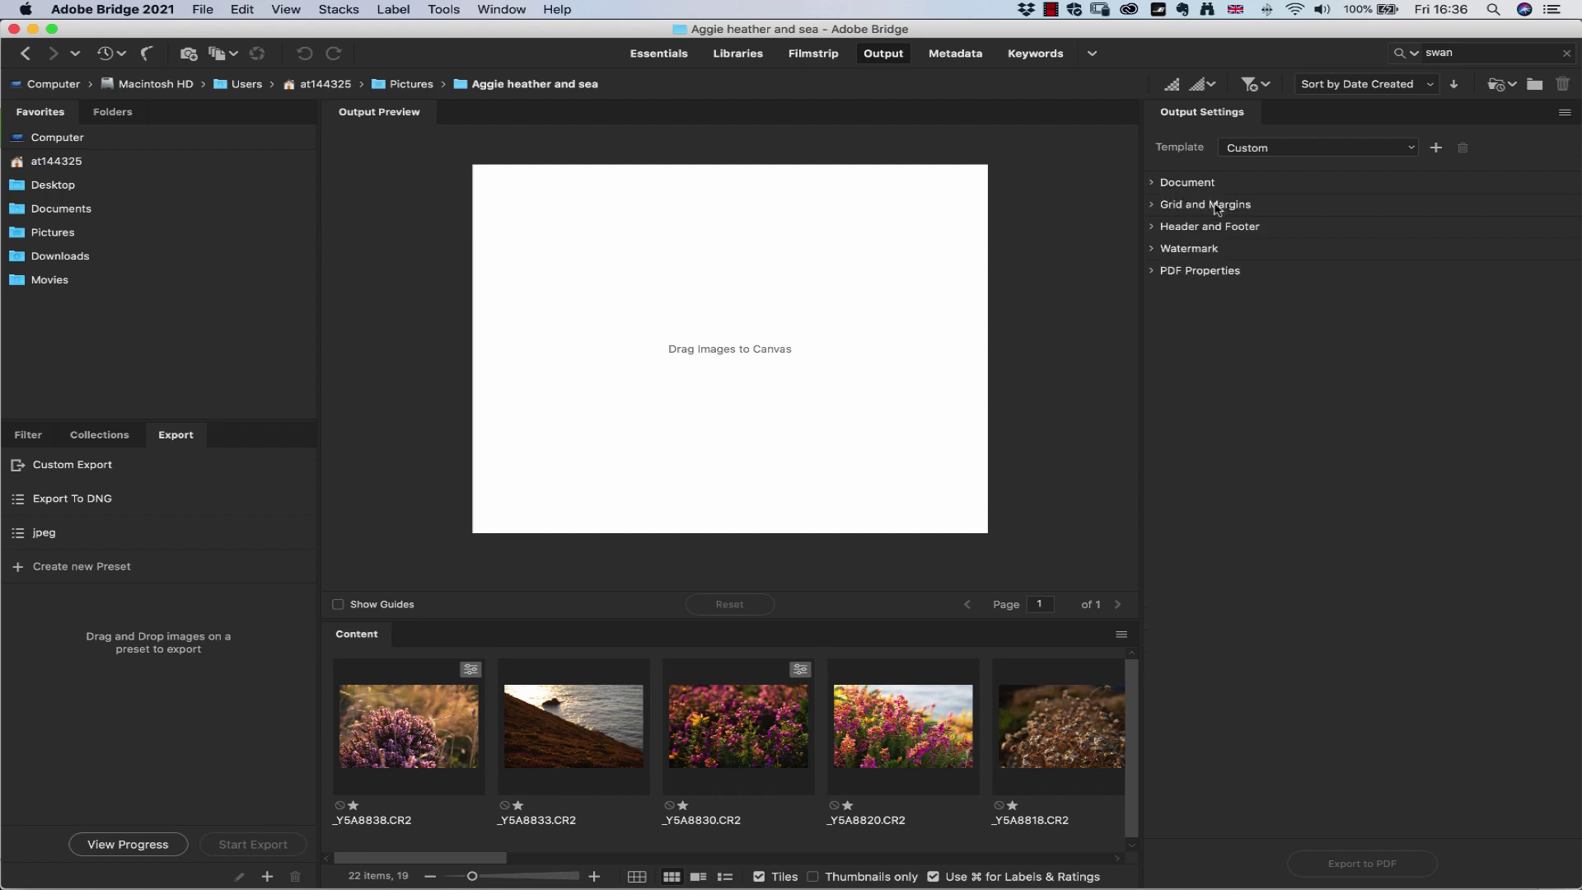
- Set the page grid layout to 1 column and 1 row
left_click(1152, 206)
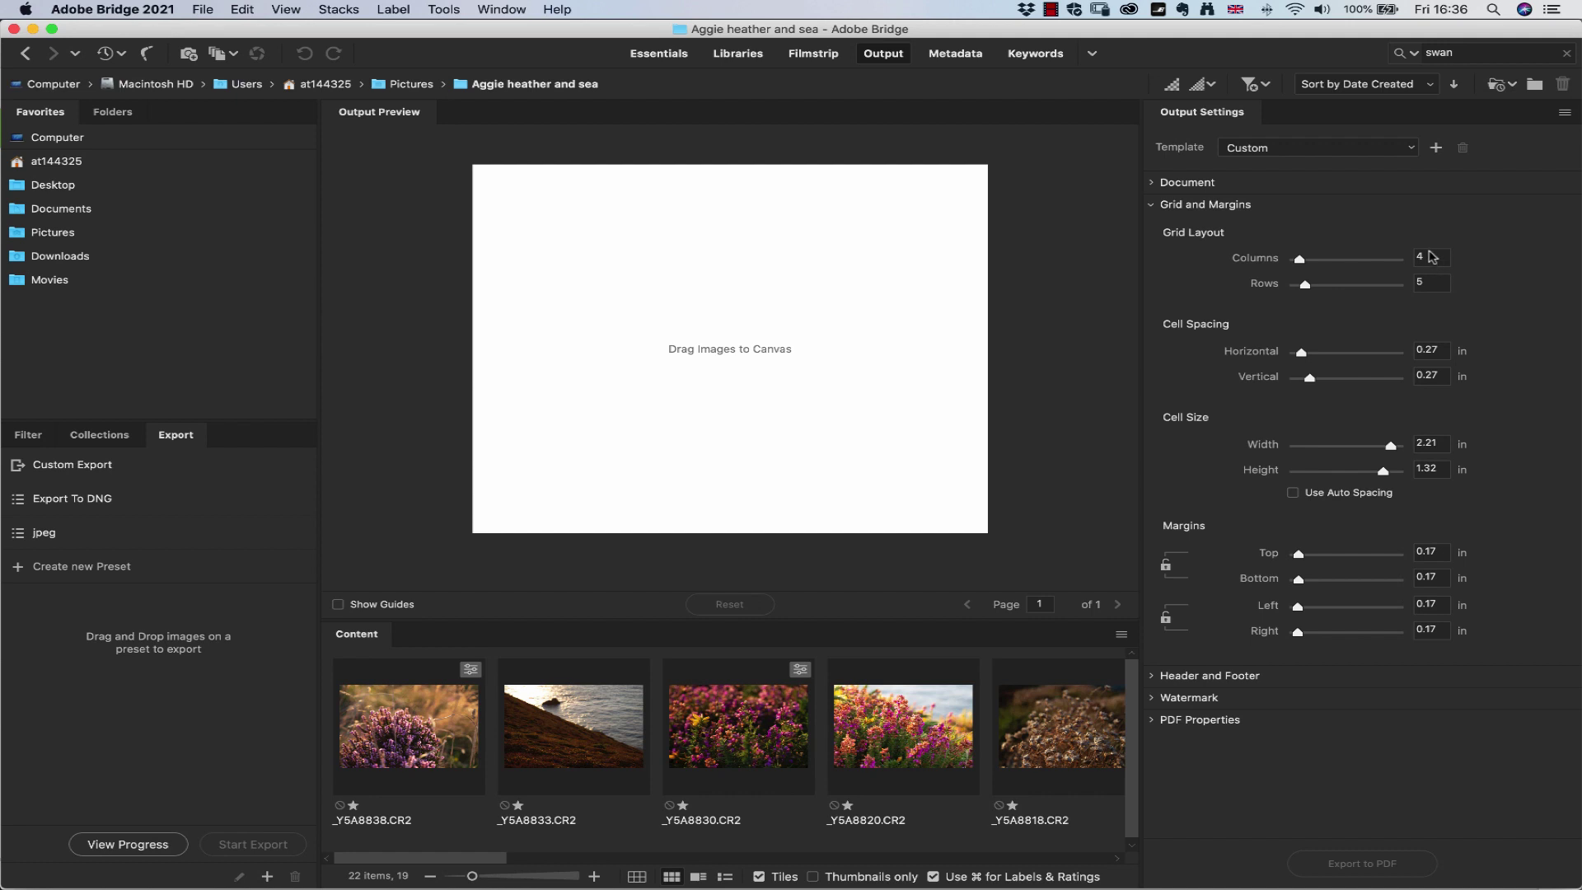
left_click_drag(1431, 259, 1377, 299)
type("1")
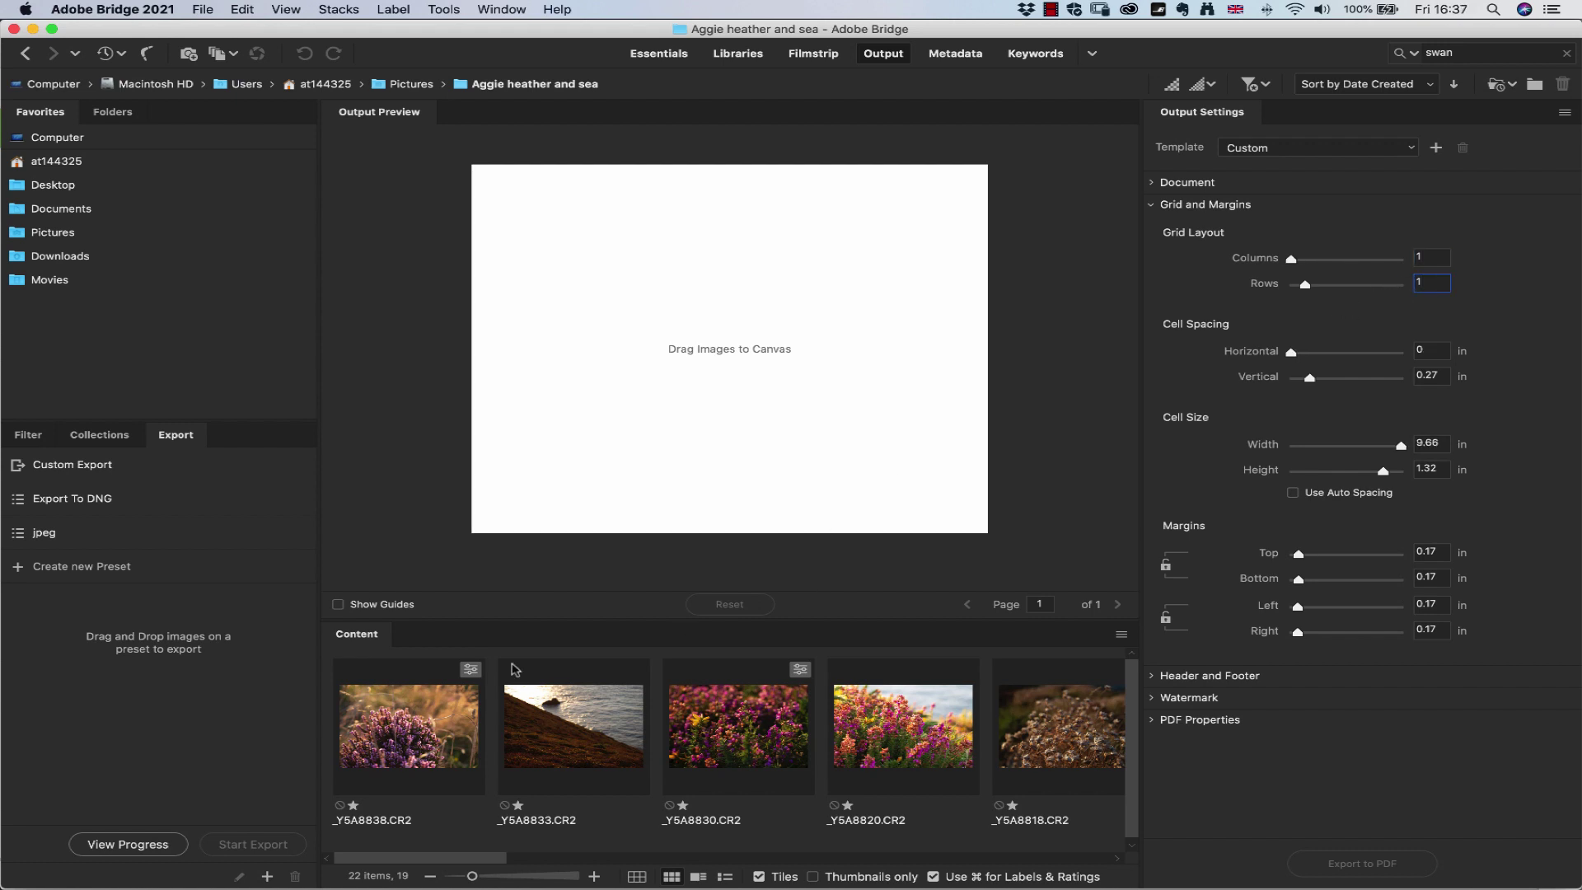
- Place the images _Y5A8838.CR2, _Y5A8830.CR2 and _Y5A8820.CR2 on the output canvas, one per page, and go back to page 2
left_click(449, 713)
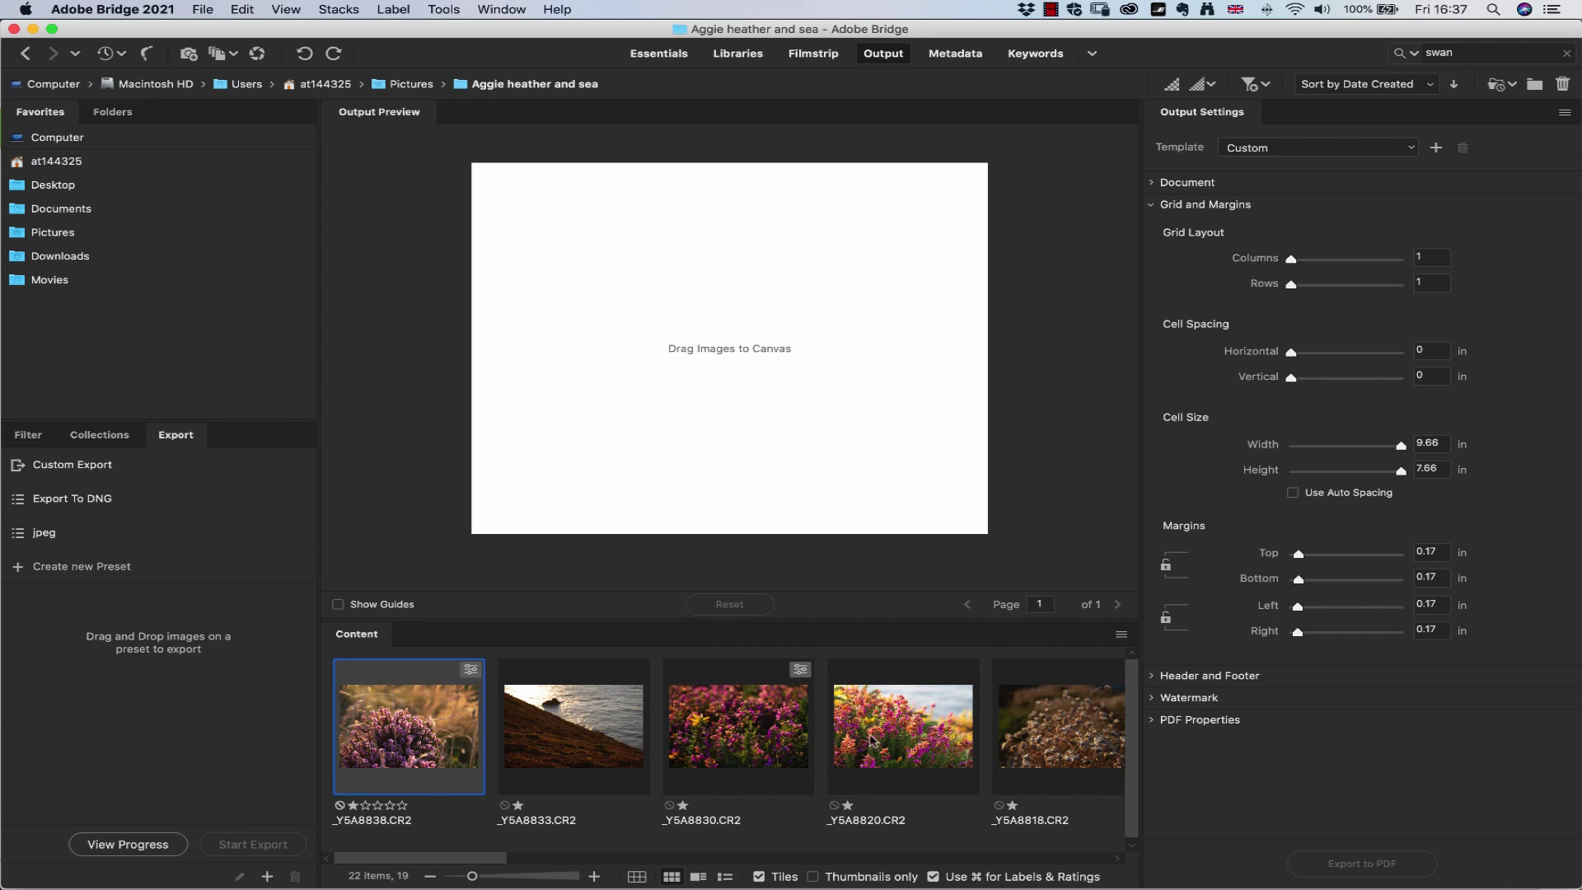
left_click_drag(878, 731, 784, 406)
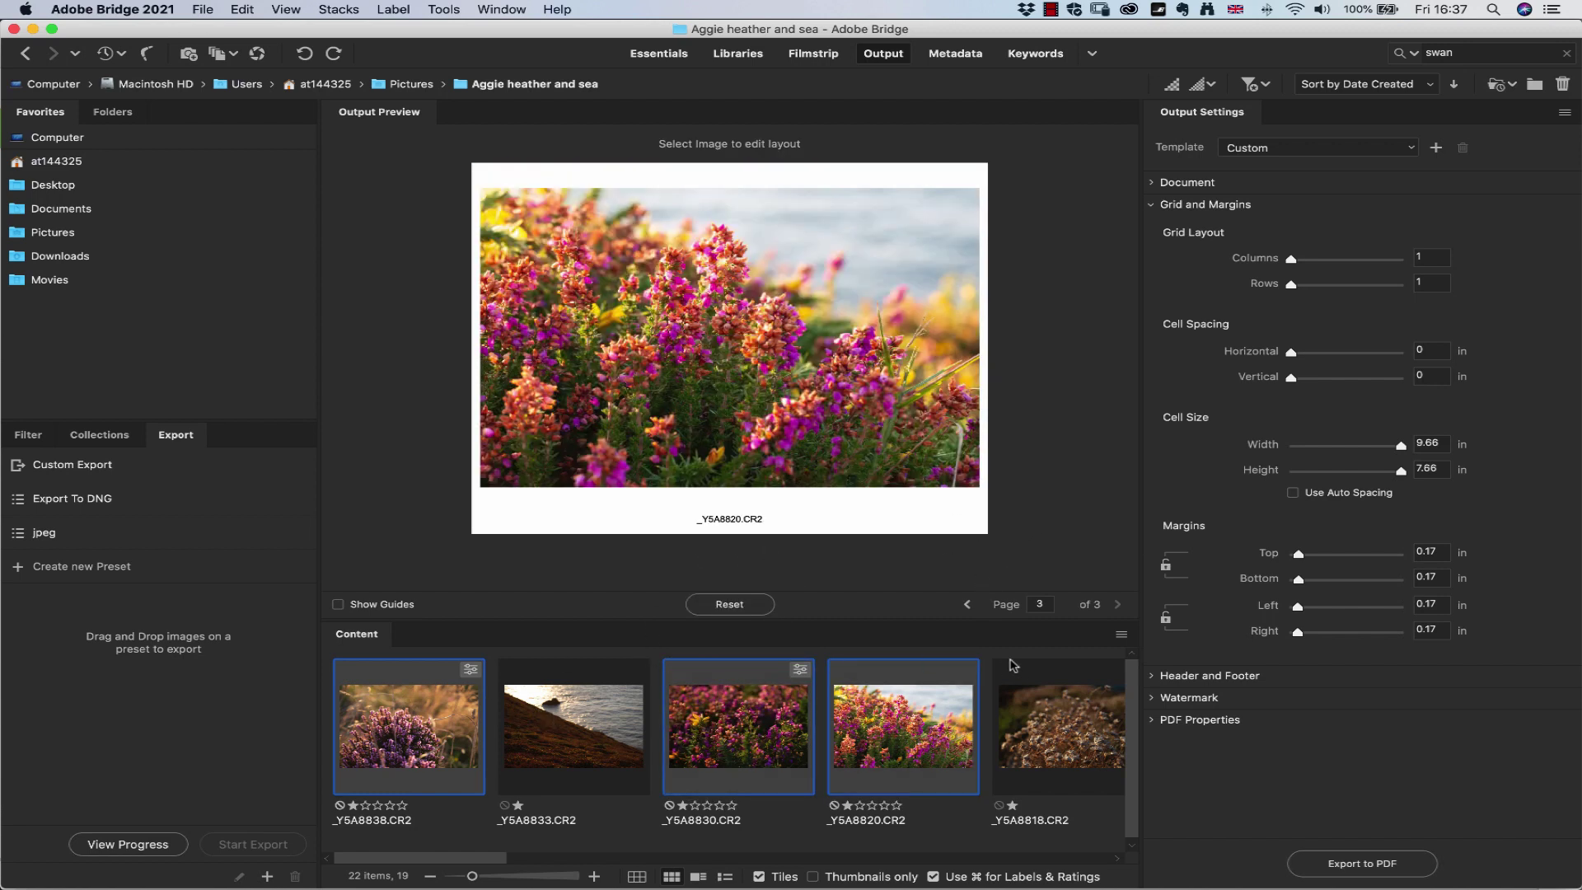
left_click(966, 604)
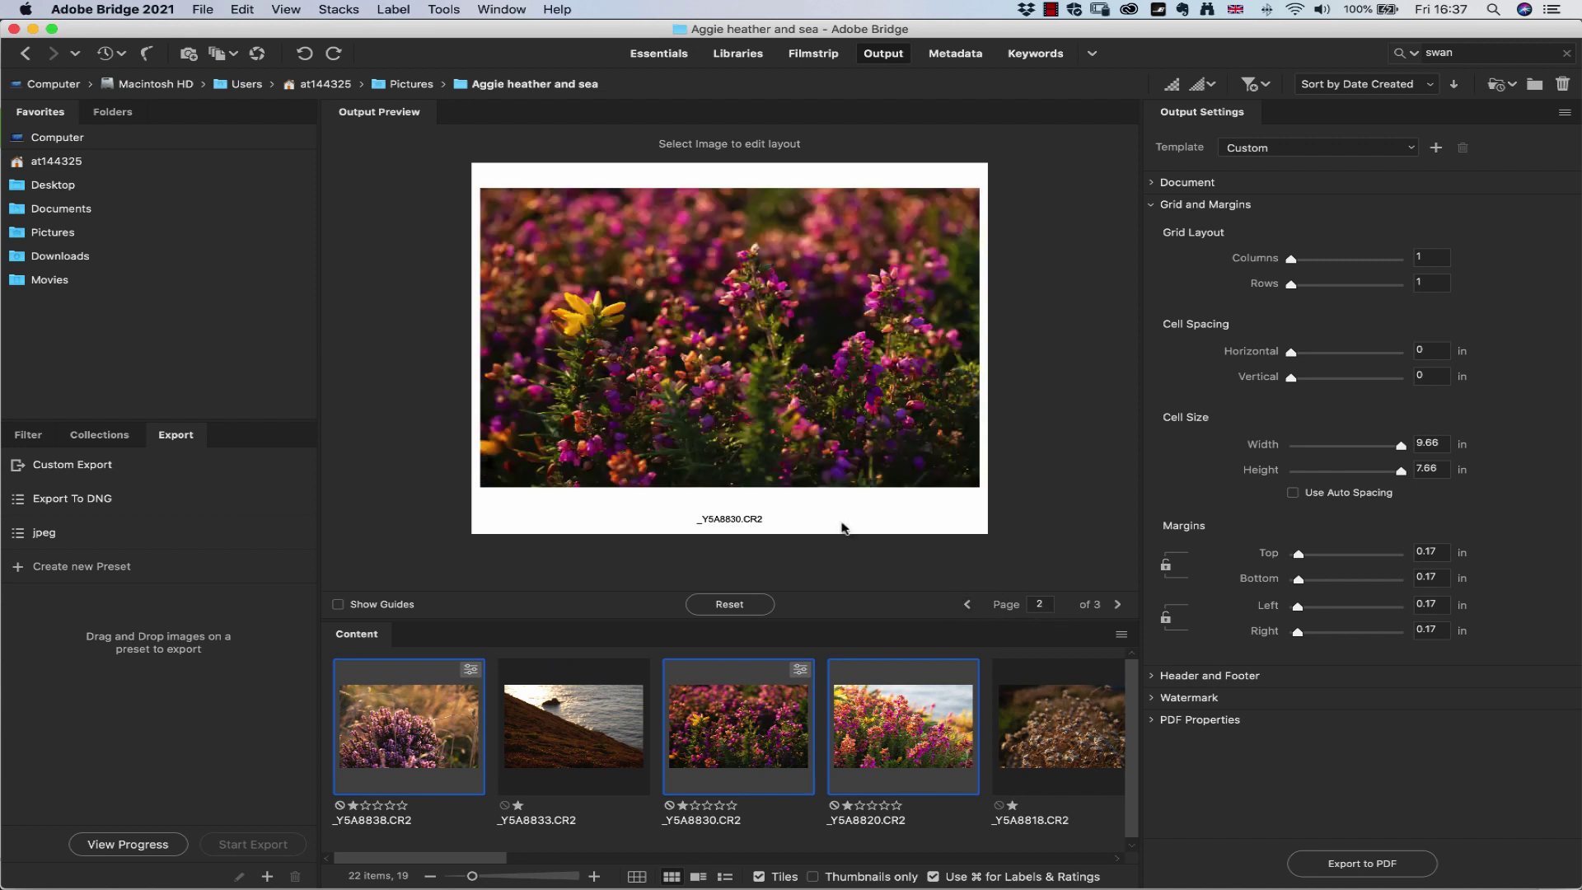
left_click(728, 603)
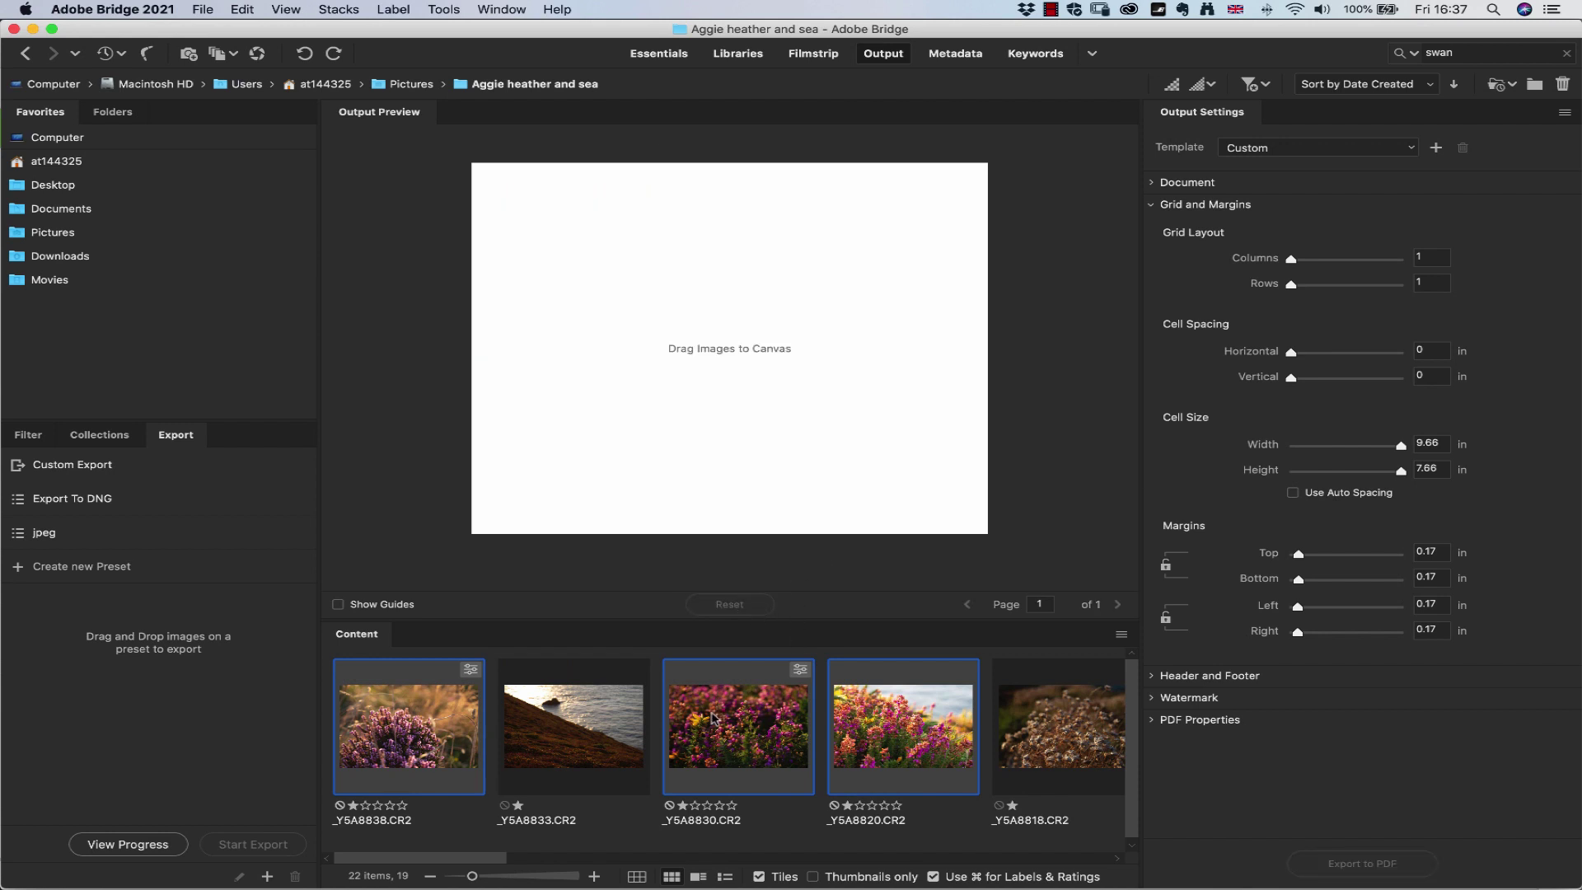
left_click_drag(729, 721, 771, 334)
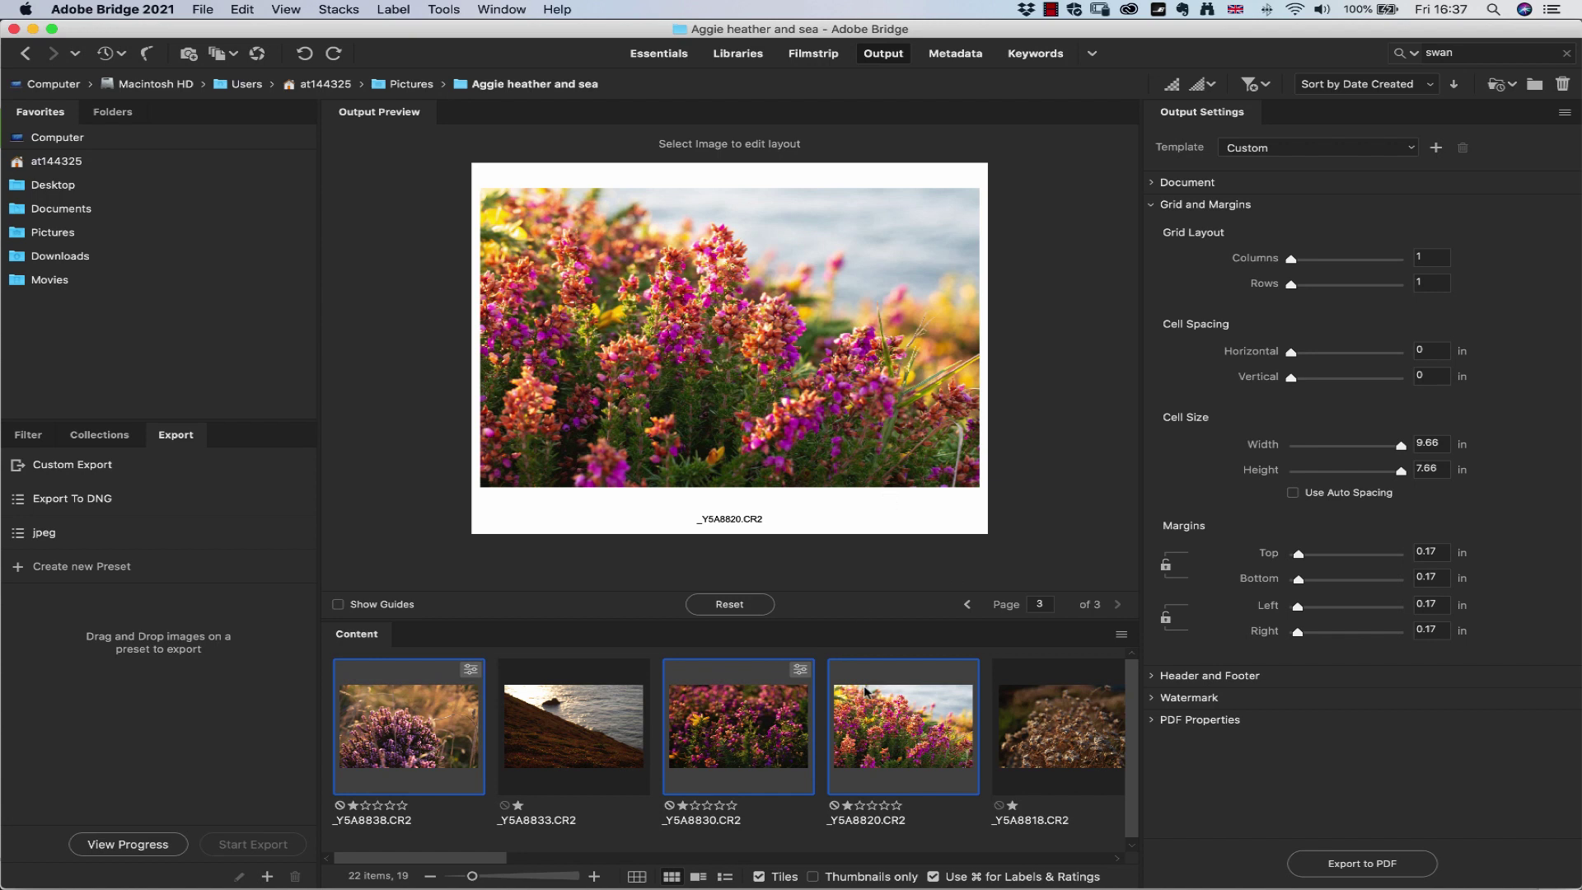
left_click(967, 604)
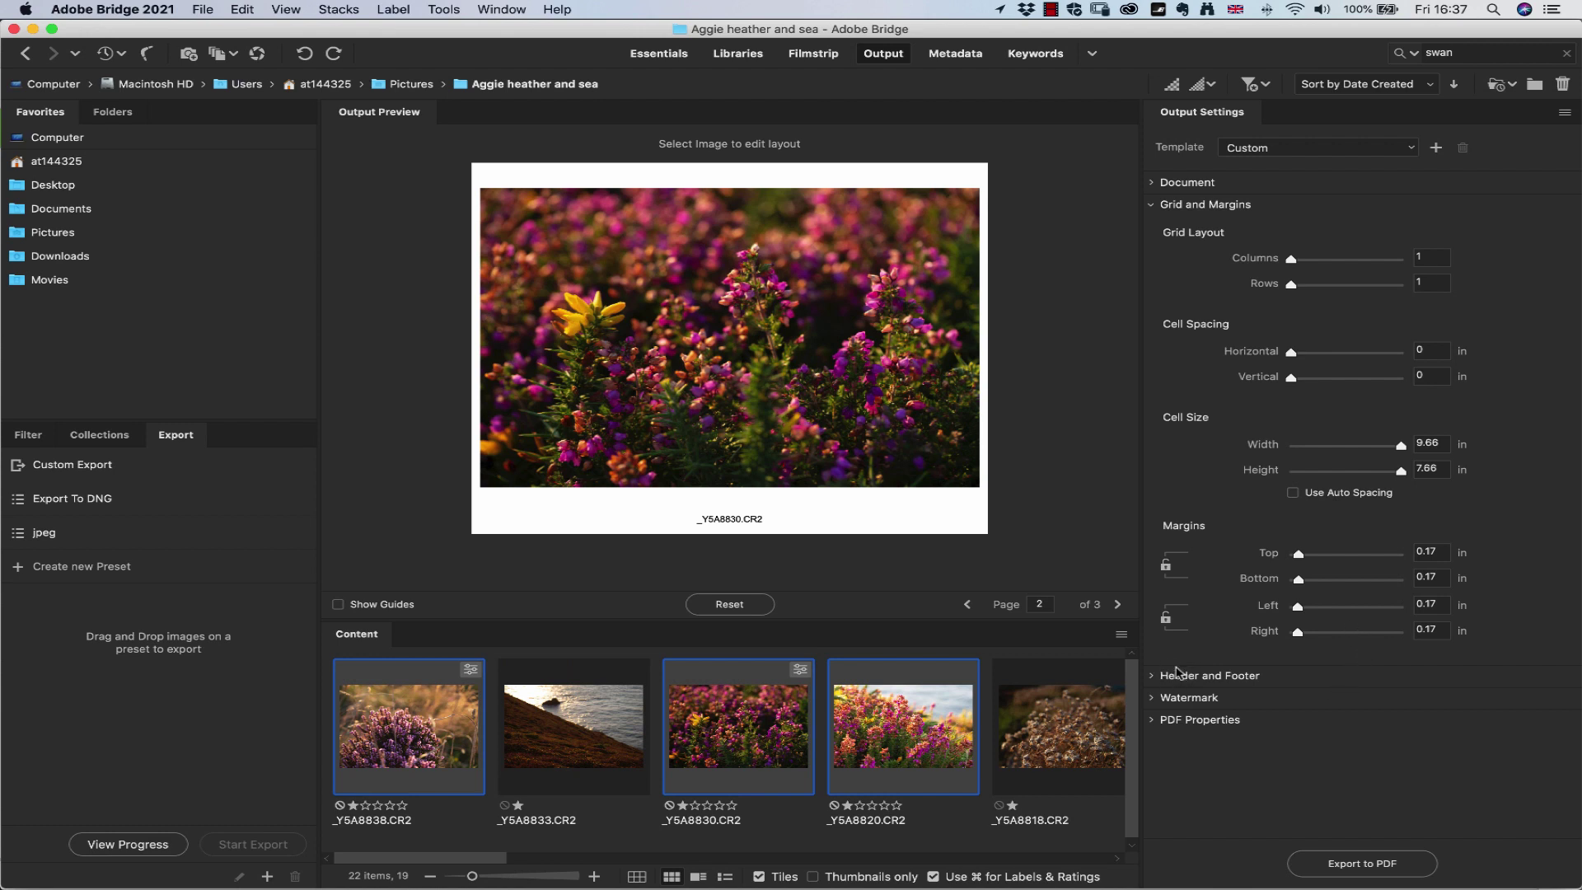
- Leave the header off and include a centred footer with the text "zzzzzzz"
left_click(1153, 677)
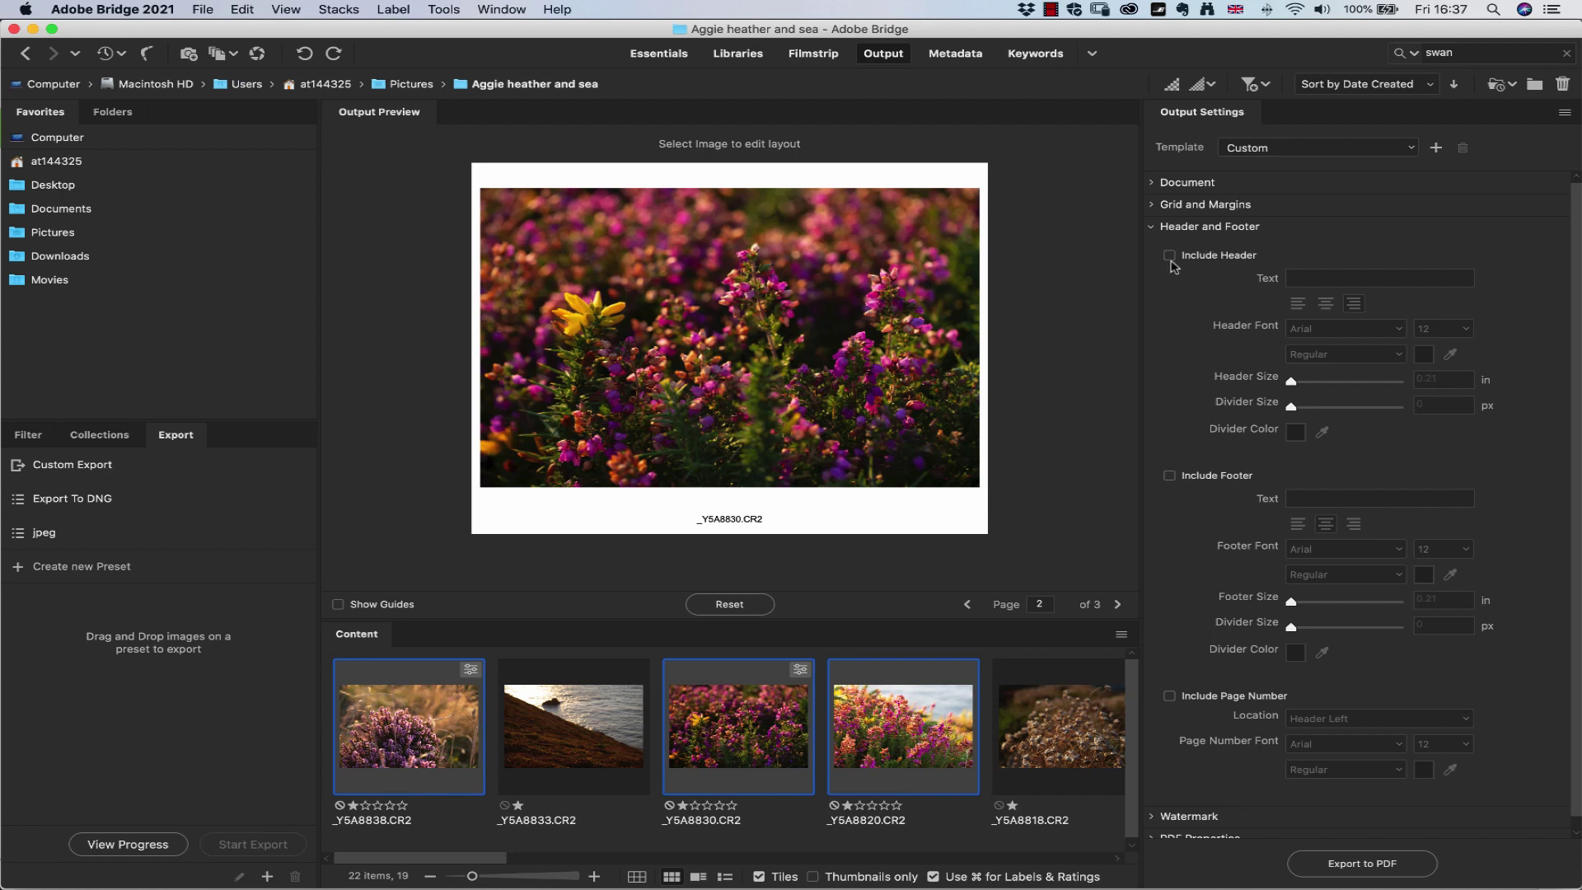
left_click(1169, 257)
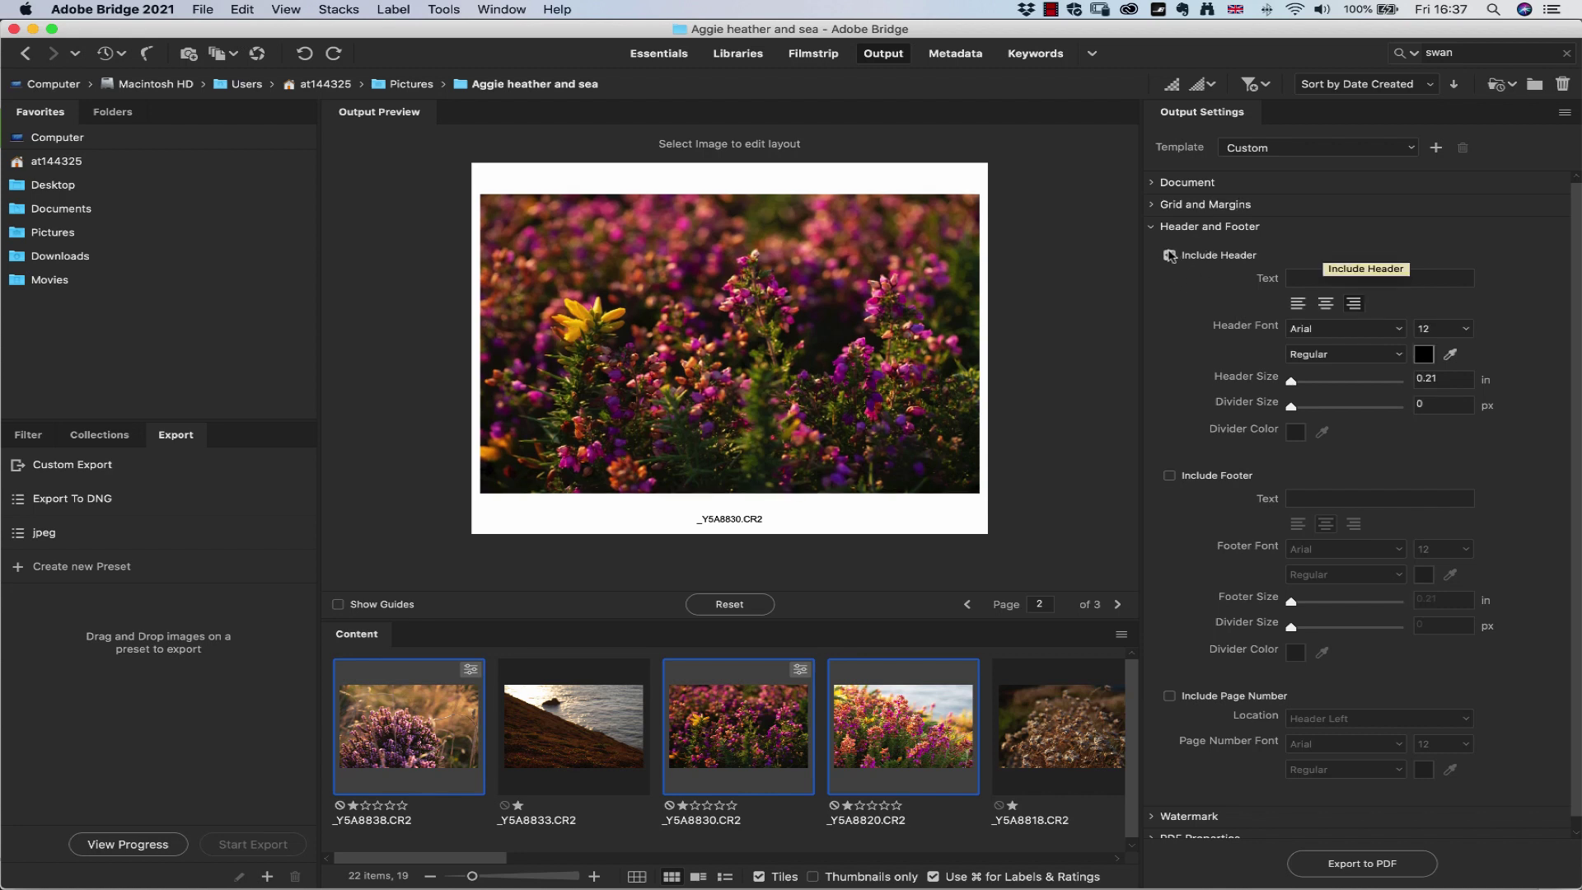
left_click(1171, 255)
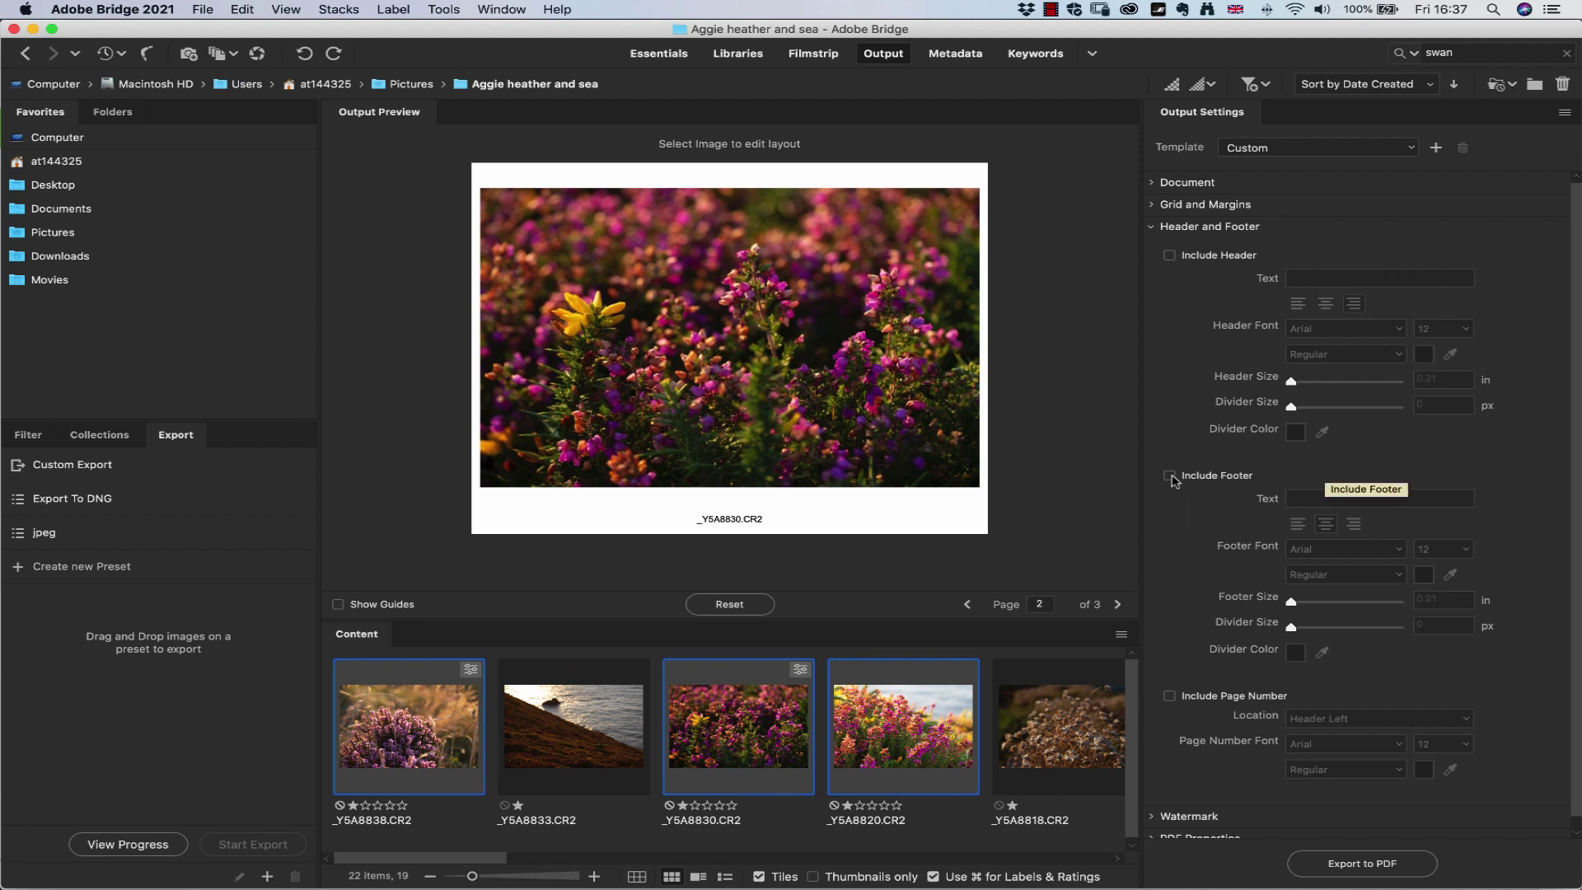
left_click(1169, 476)
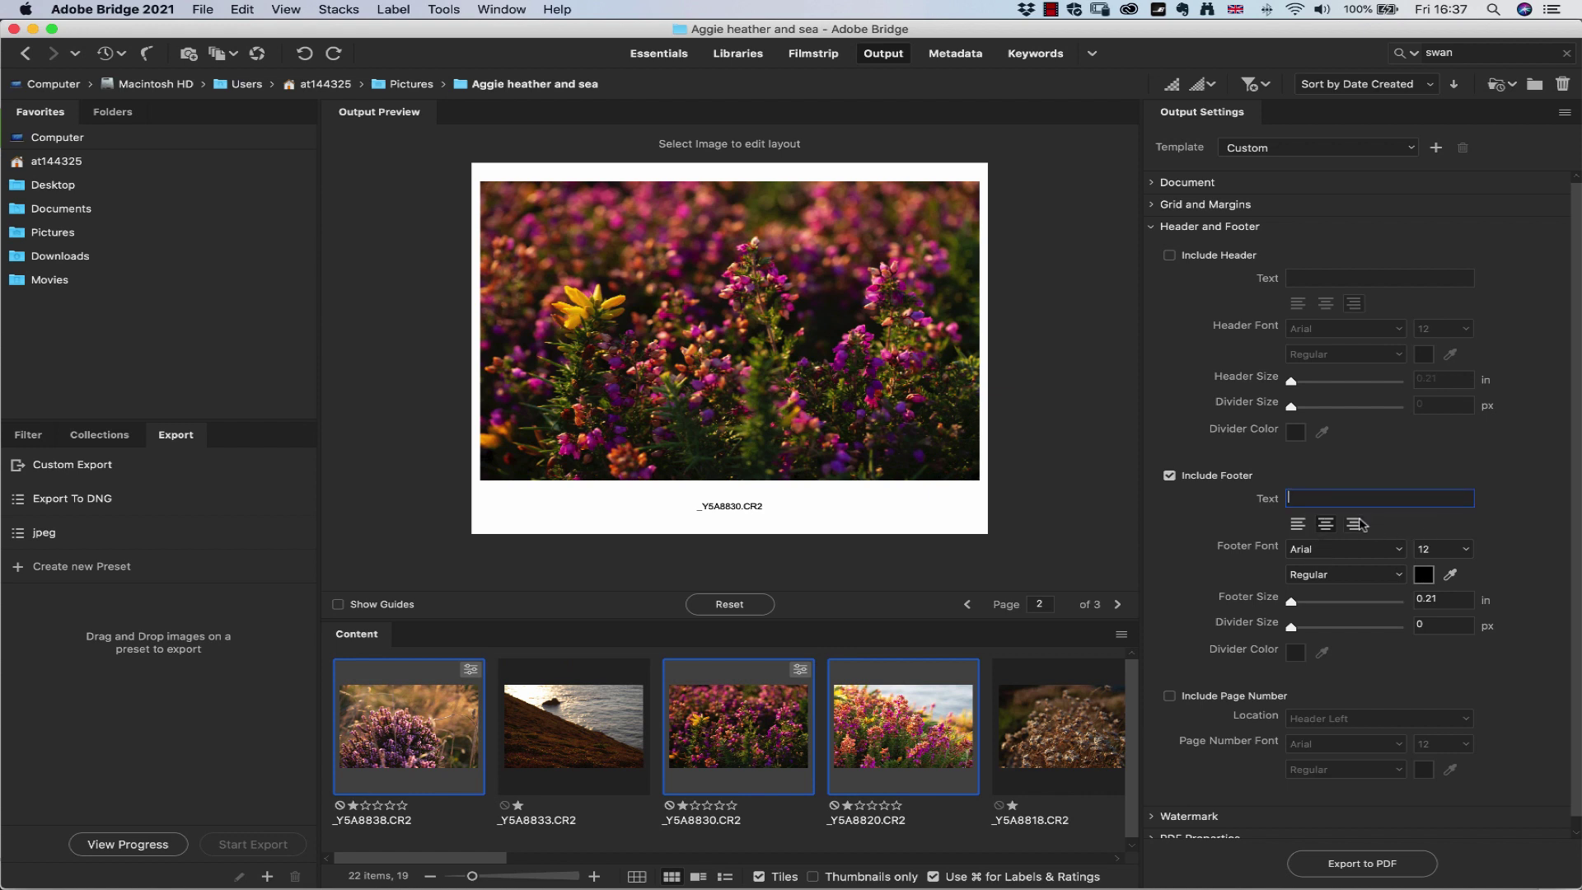
type("zzzzzzz")
left_click(1299, 525)
left_click(1325, 524)
- Turn off opening in full screen mode in the PDF playback properties
left_click(1151, 815)
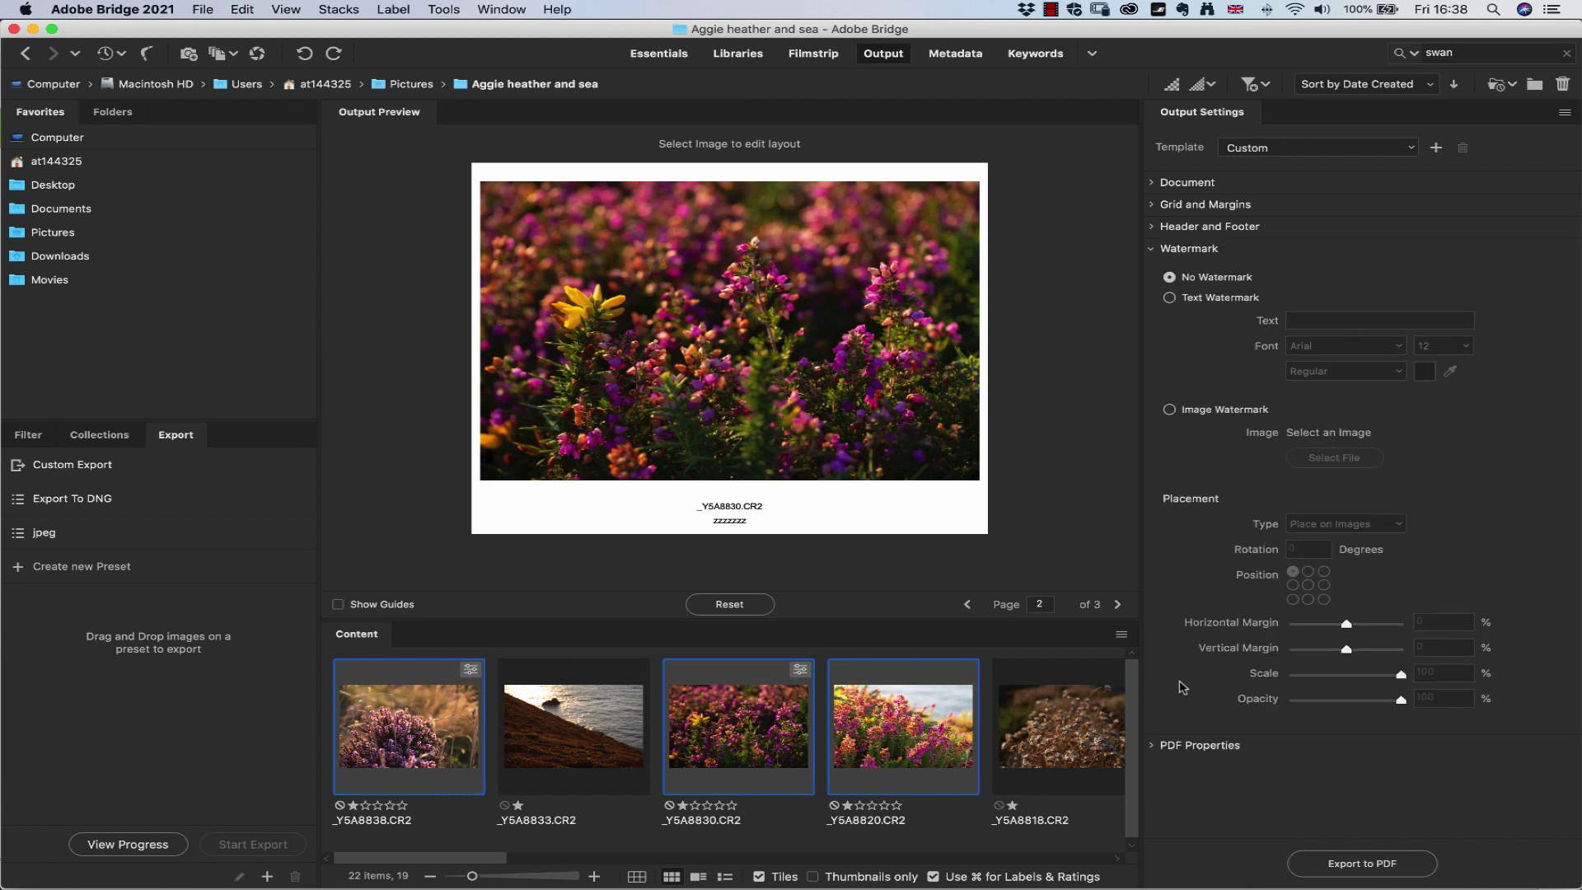
left_click(1152, 749)
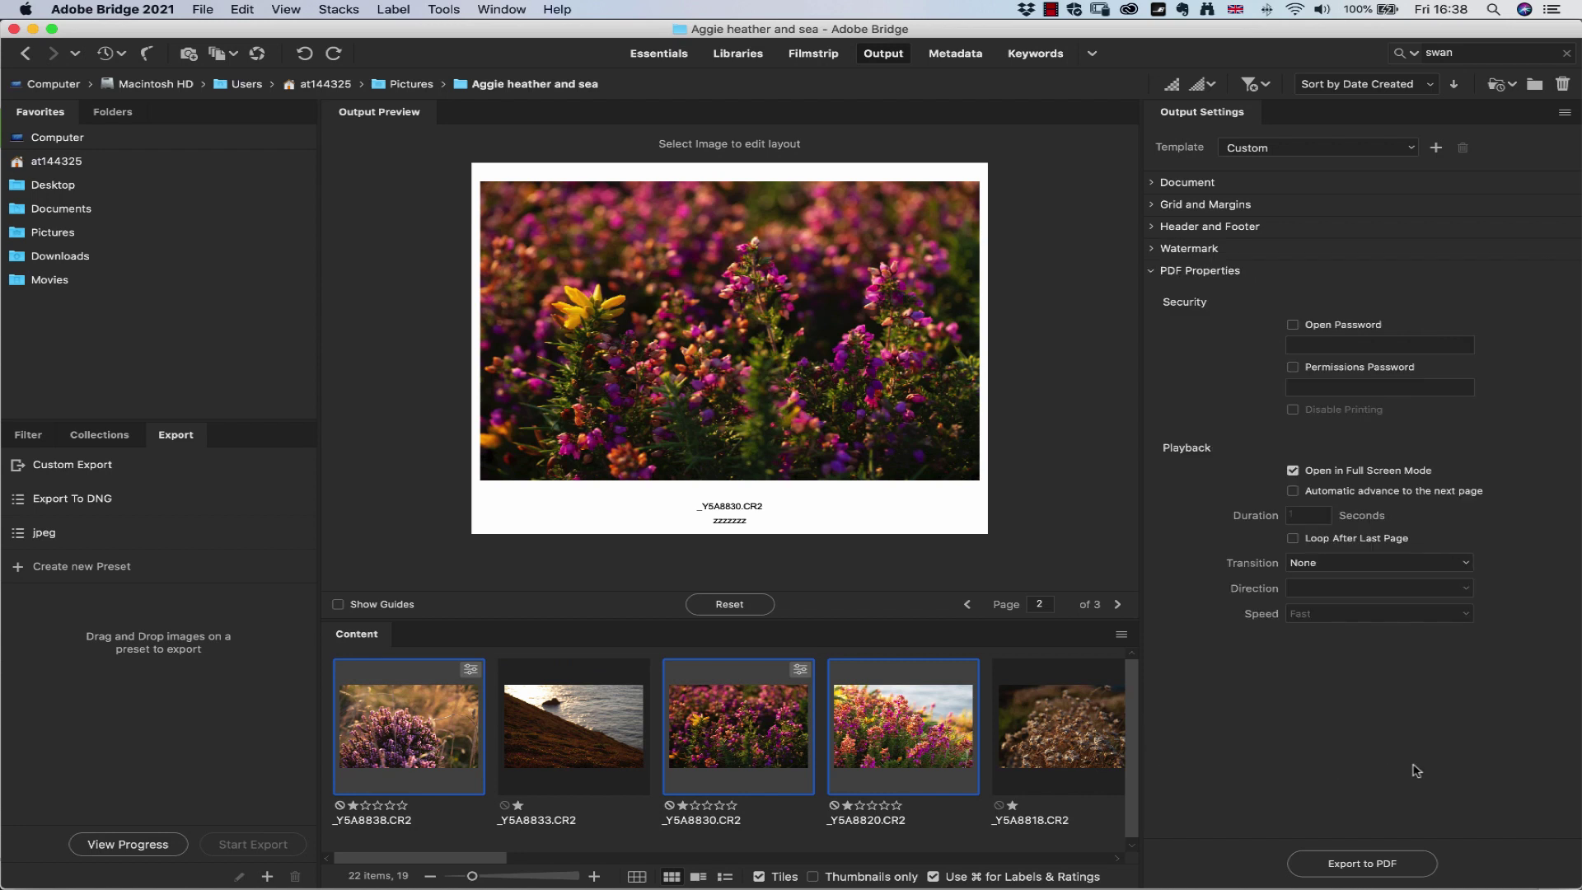
left_click(1291, 470)
- Export the pages to the Desktop as a PDF named "sssss"
left_click(1355, 865)
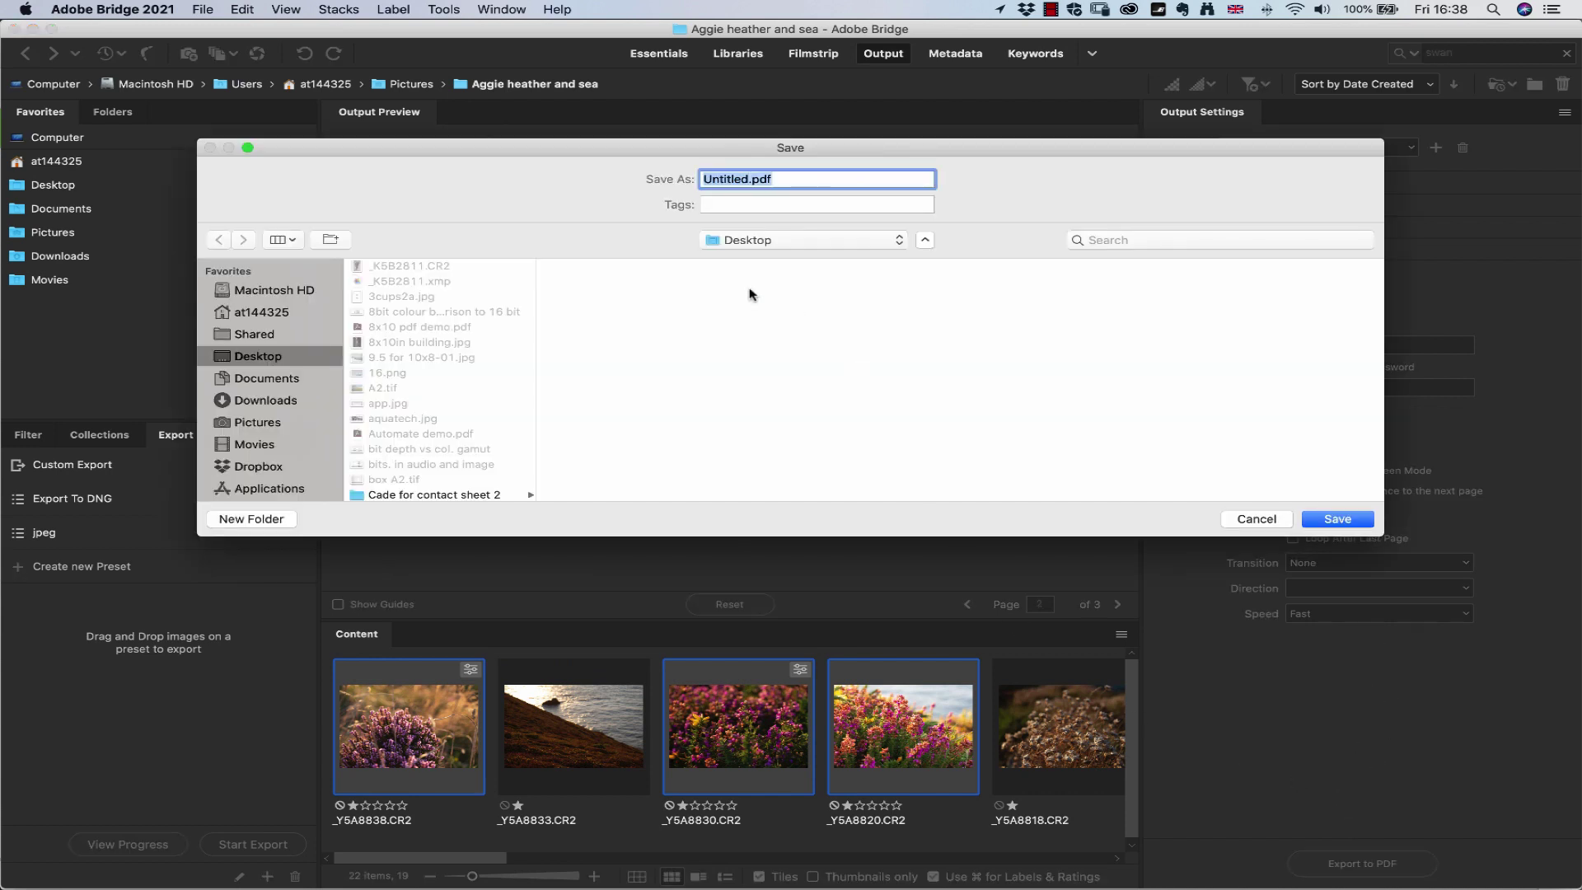
left_click(752, 181)
left_click_drag(747, 180, 676, 193)
type("sssss")
left_click(1337, 519)
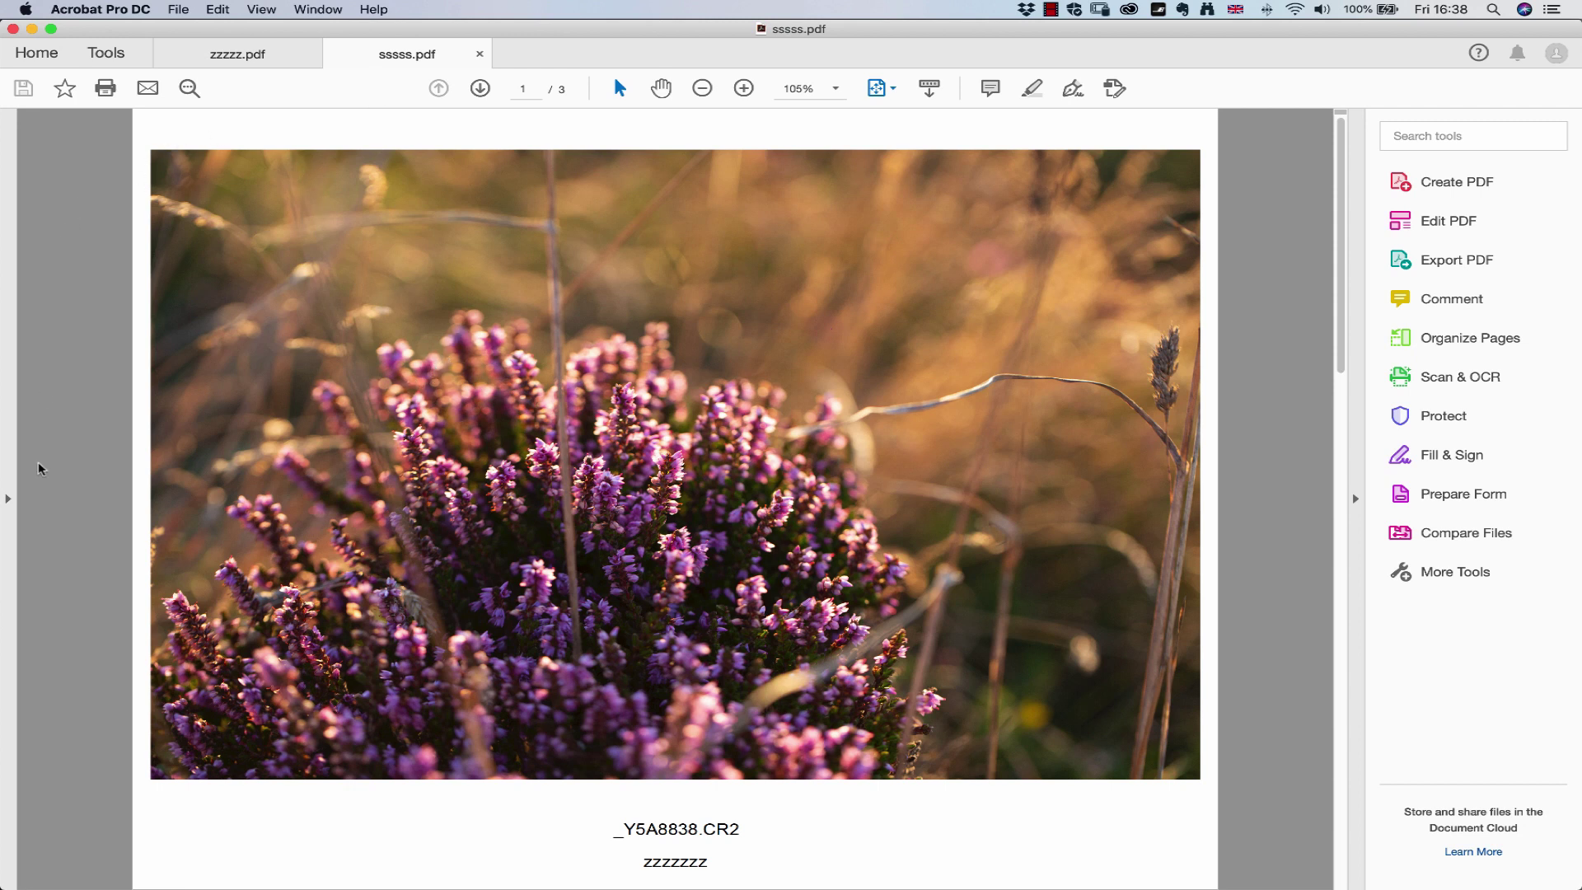
- In Acrobat, show the page thumbnails of sssss.pdf and insert MNHP demo.pdf after the last page
left_click(6, 502)
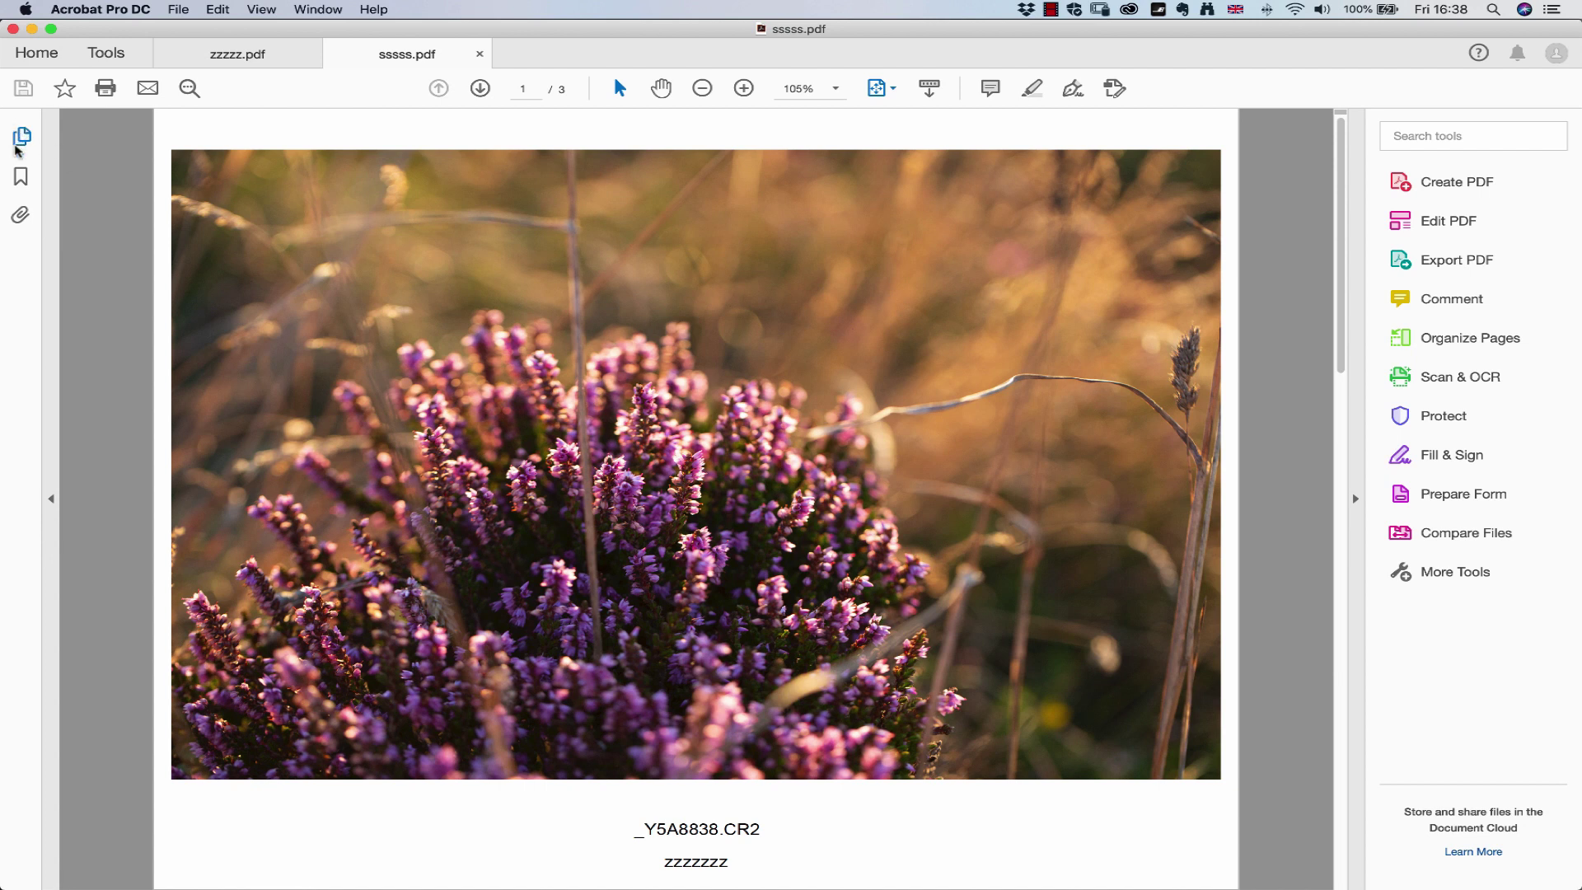
left_click(24, 145)
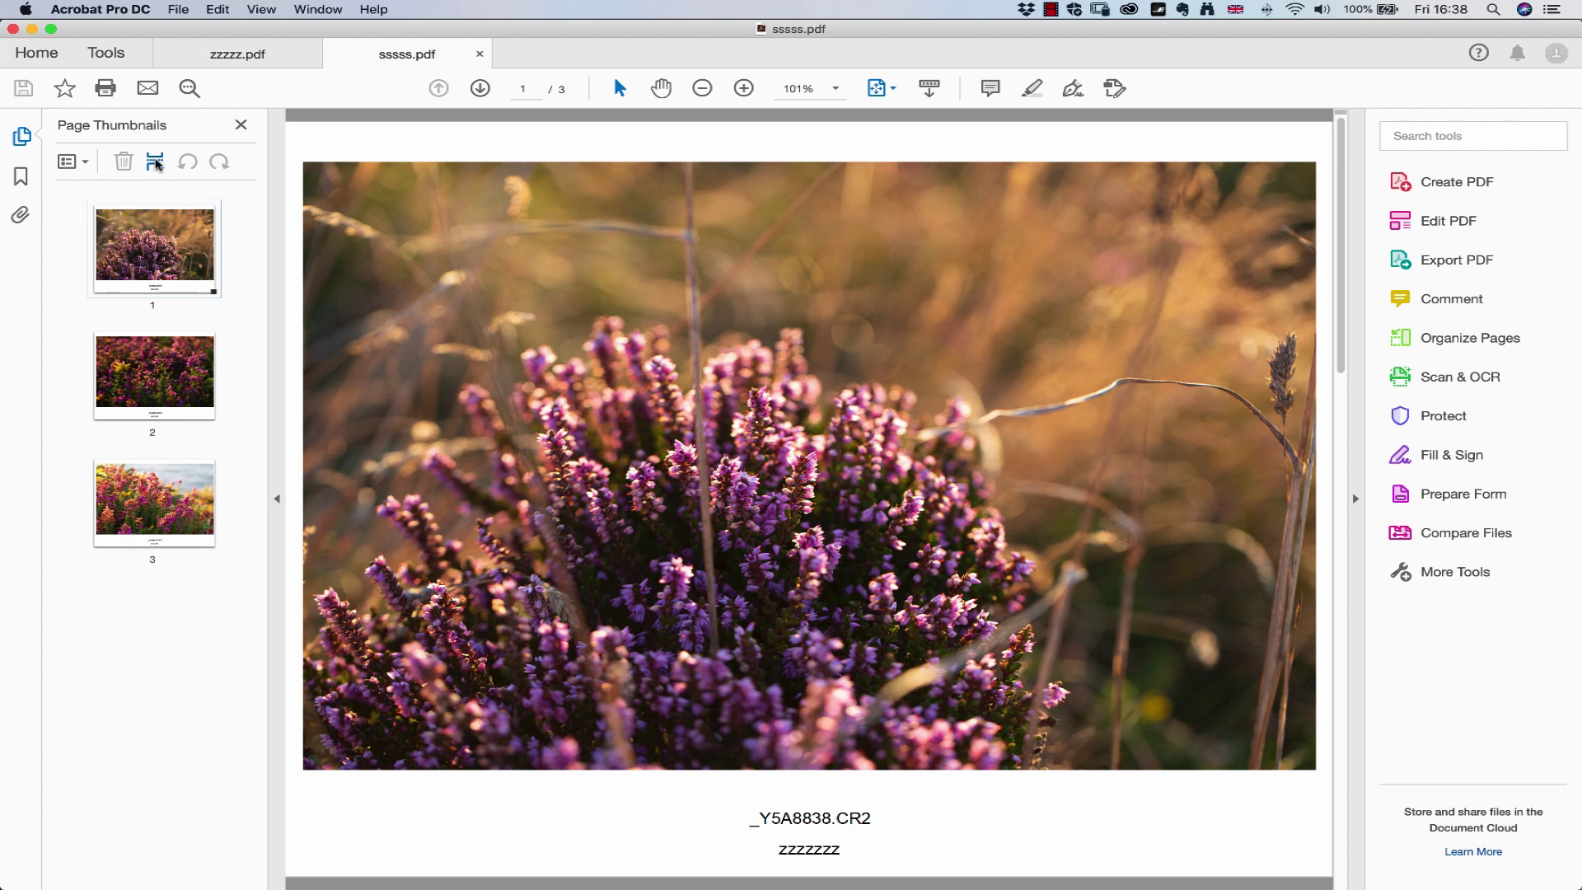
left_click(157, 164)
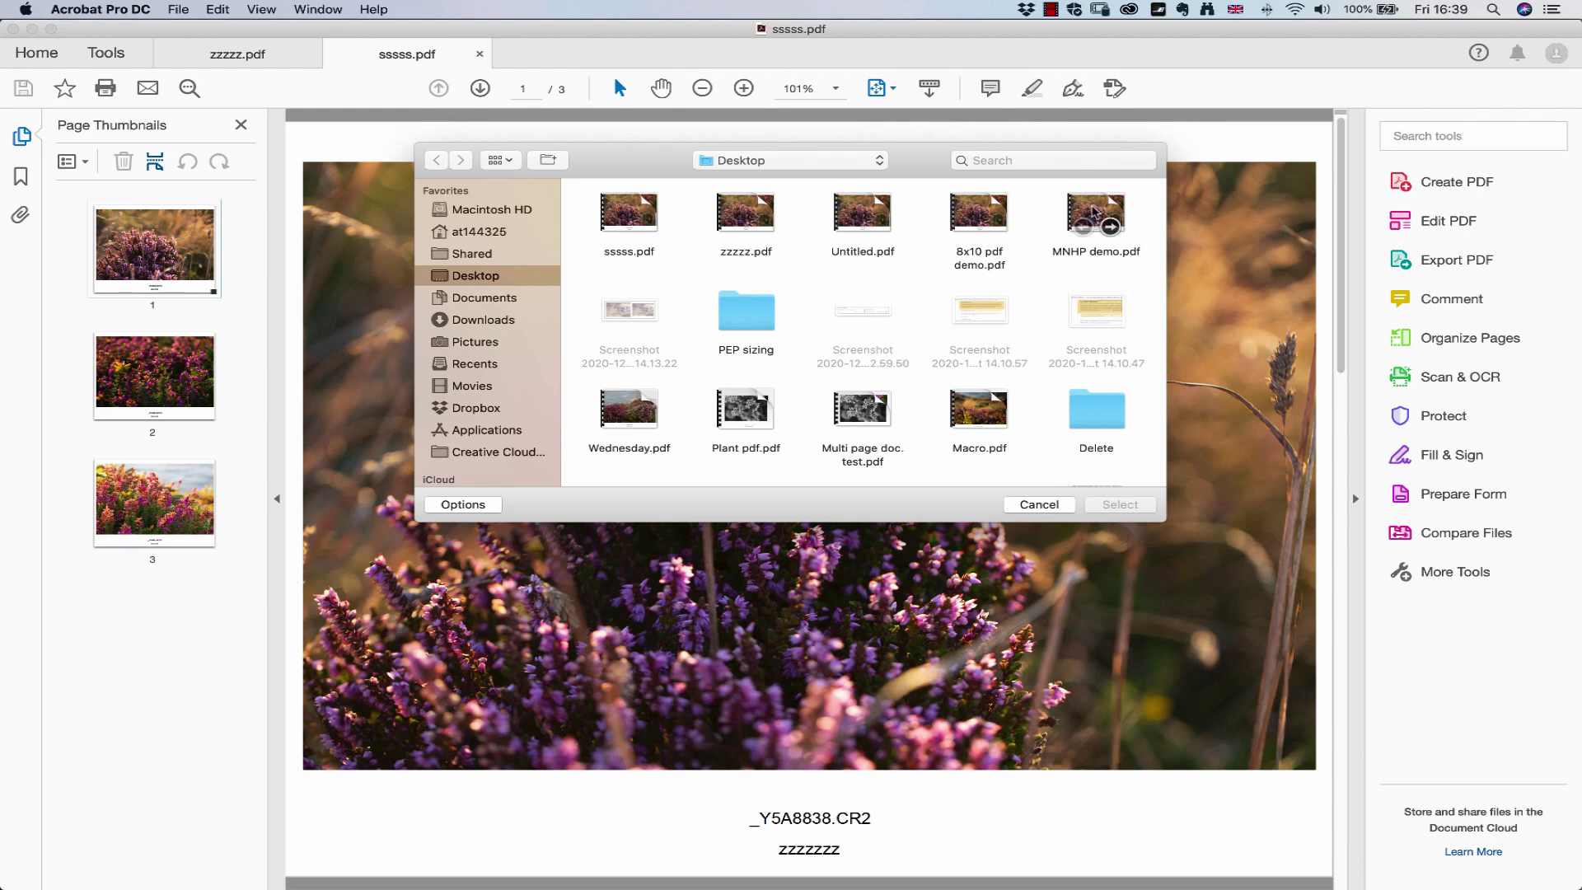
double_click(1093, 211)
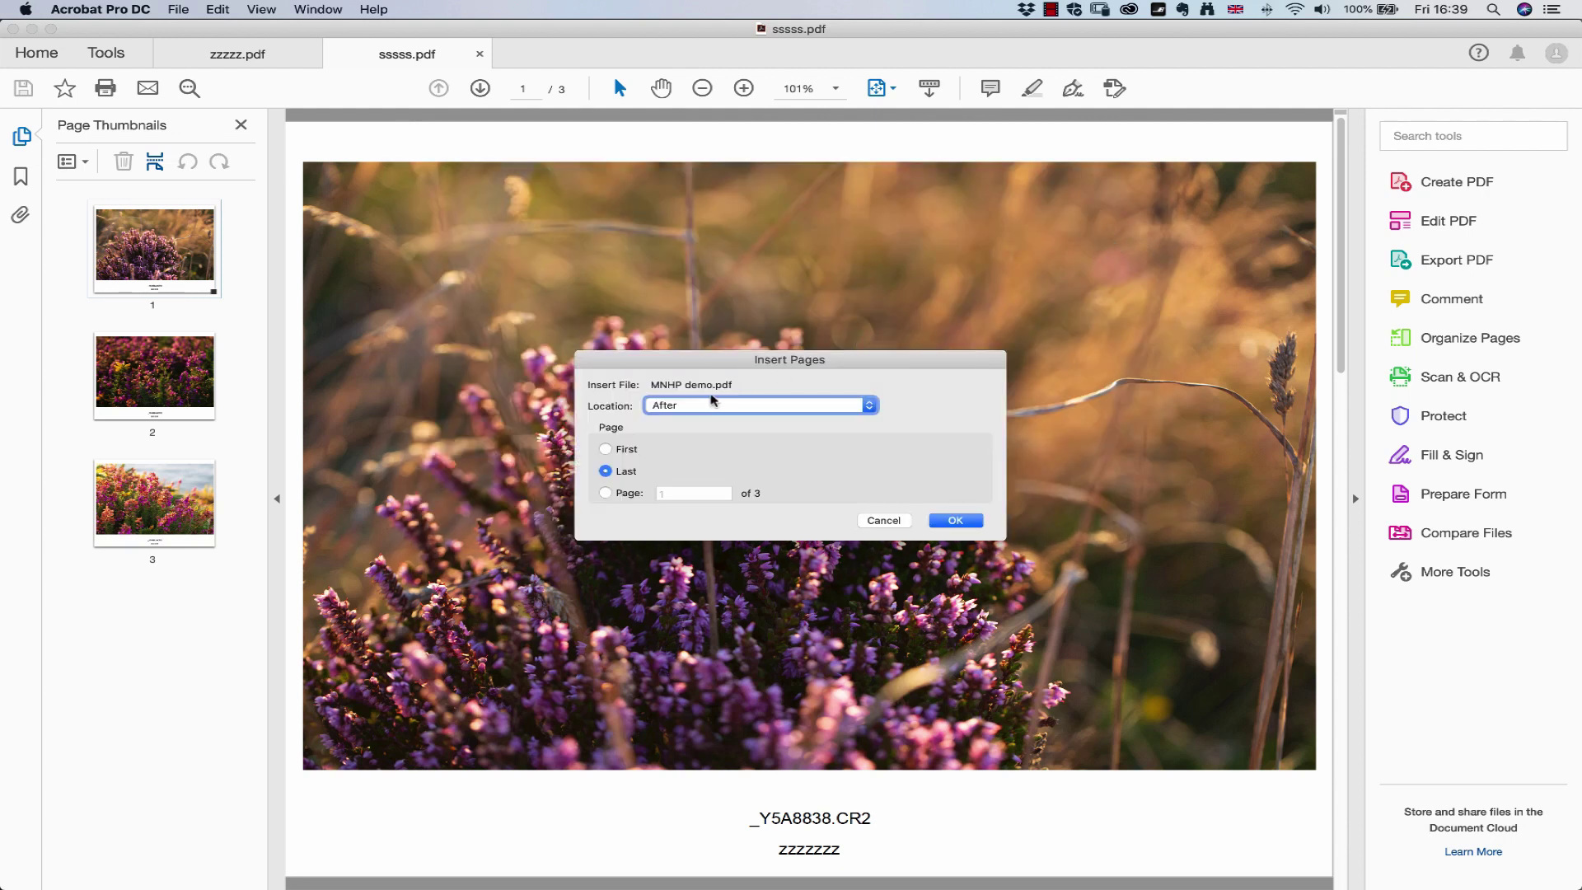
left_click(607, 471)
left_click(955, 520)
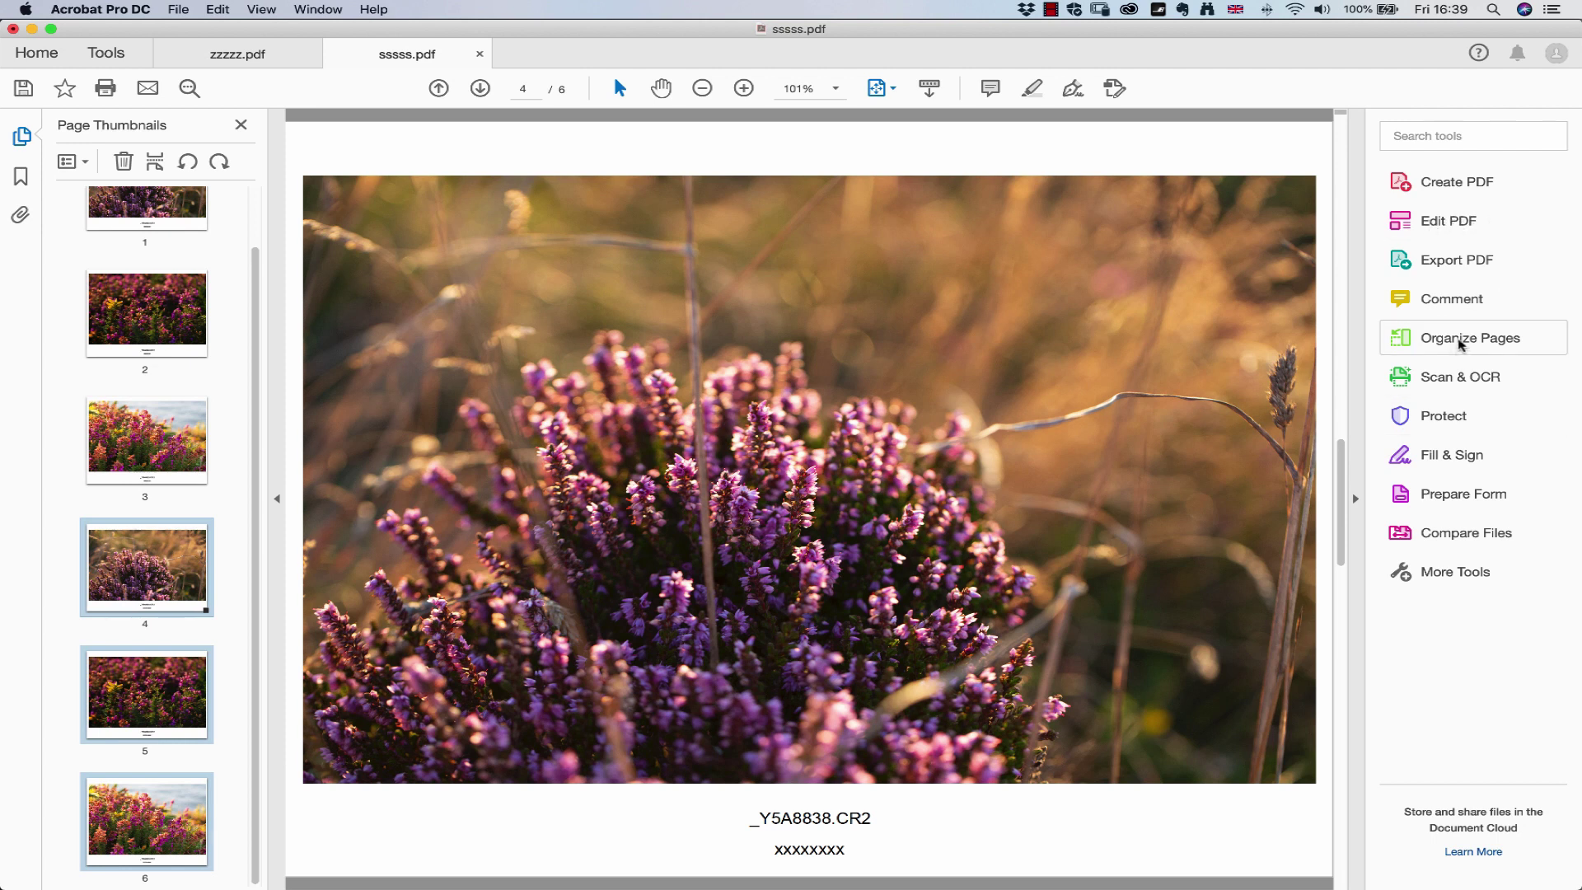
- Organize the pages by moving page 3 between pages 1 and 2, and close the page organizer
mouse_move(1457, 342)
left_mouse_down()
mouse_move(1507, 361)
mouse_move(1478, 343)
left_mouse_up()
left_click(1478, 340)
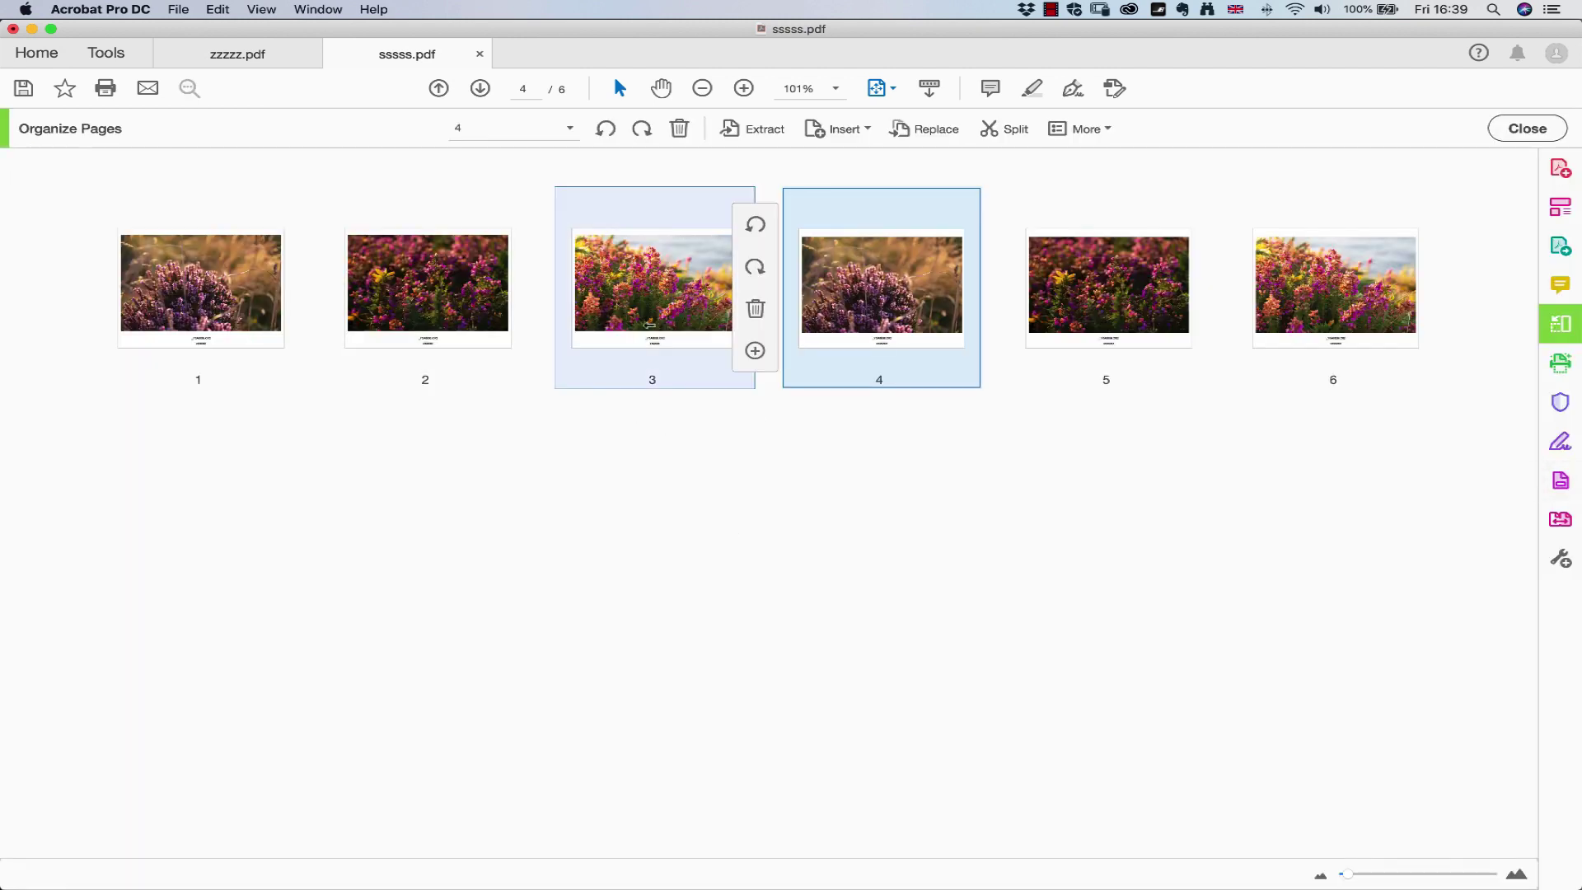
left_click_drag(650, 324, 333, 319)
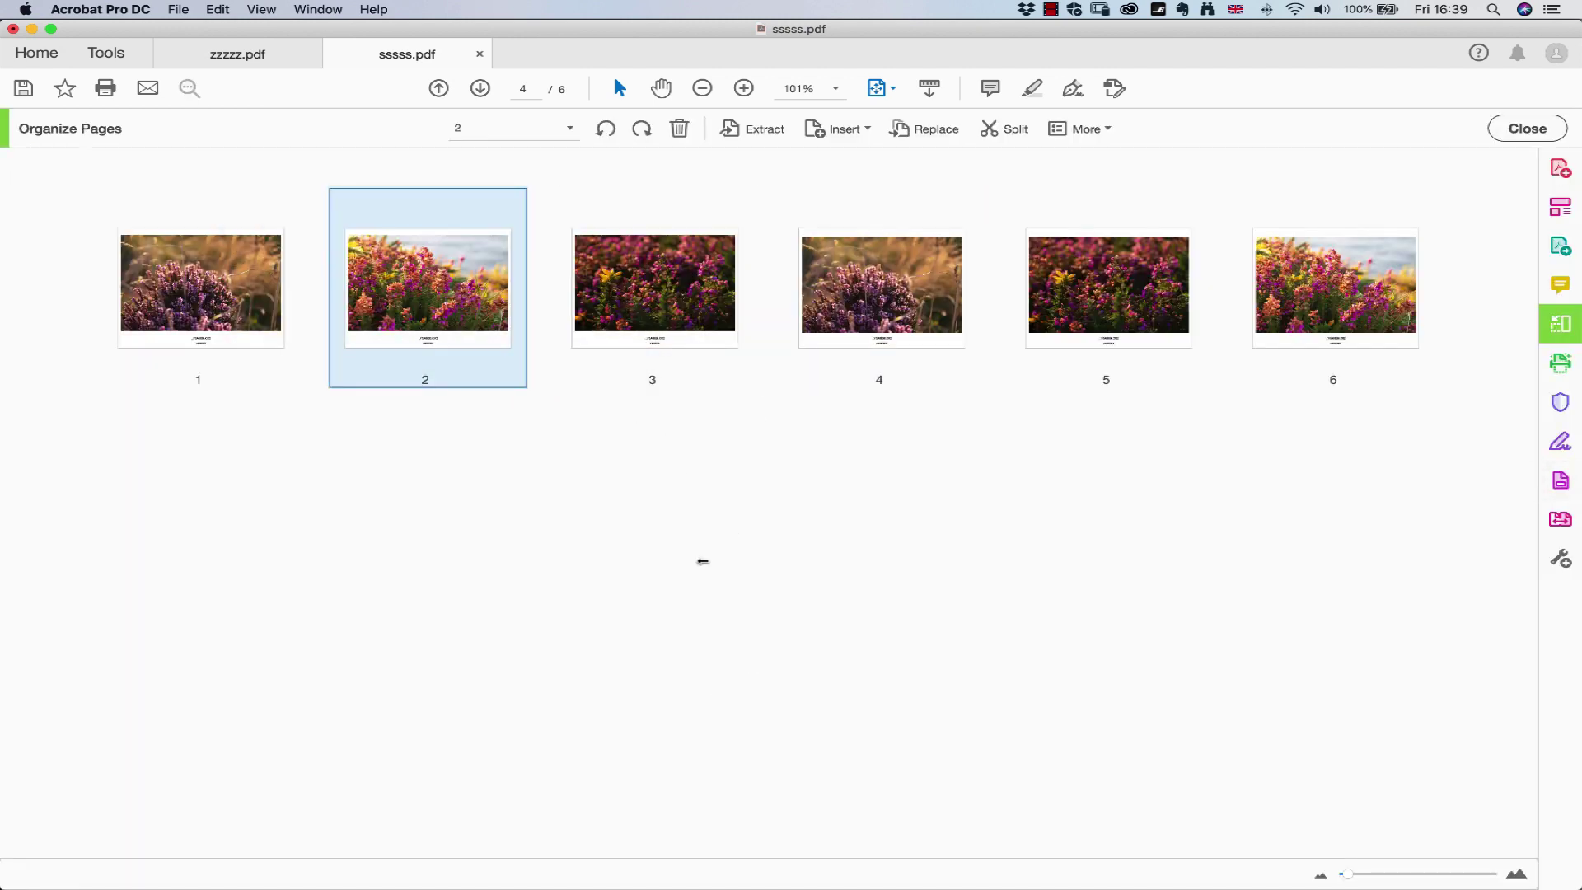
mouse_move(944, 207)
mouse_move(132, 204)
left_click(1528, 128)
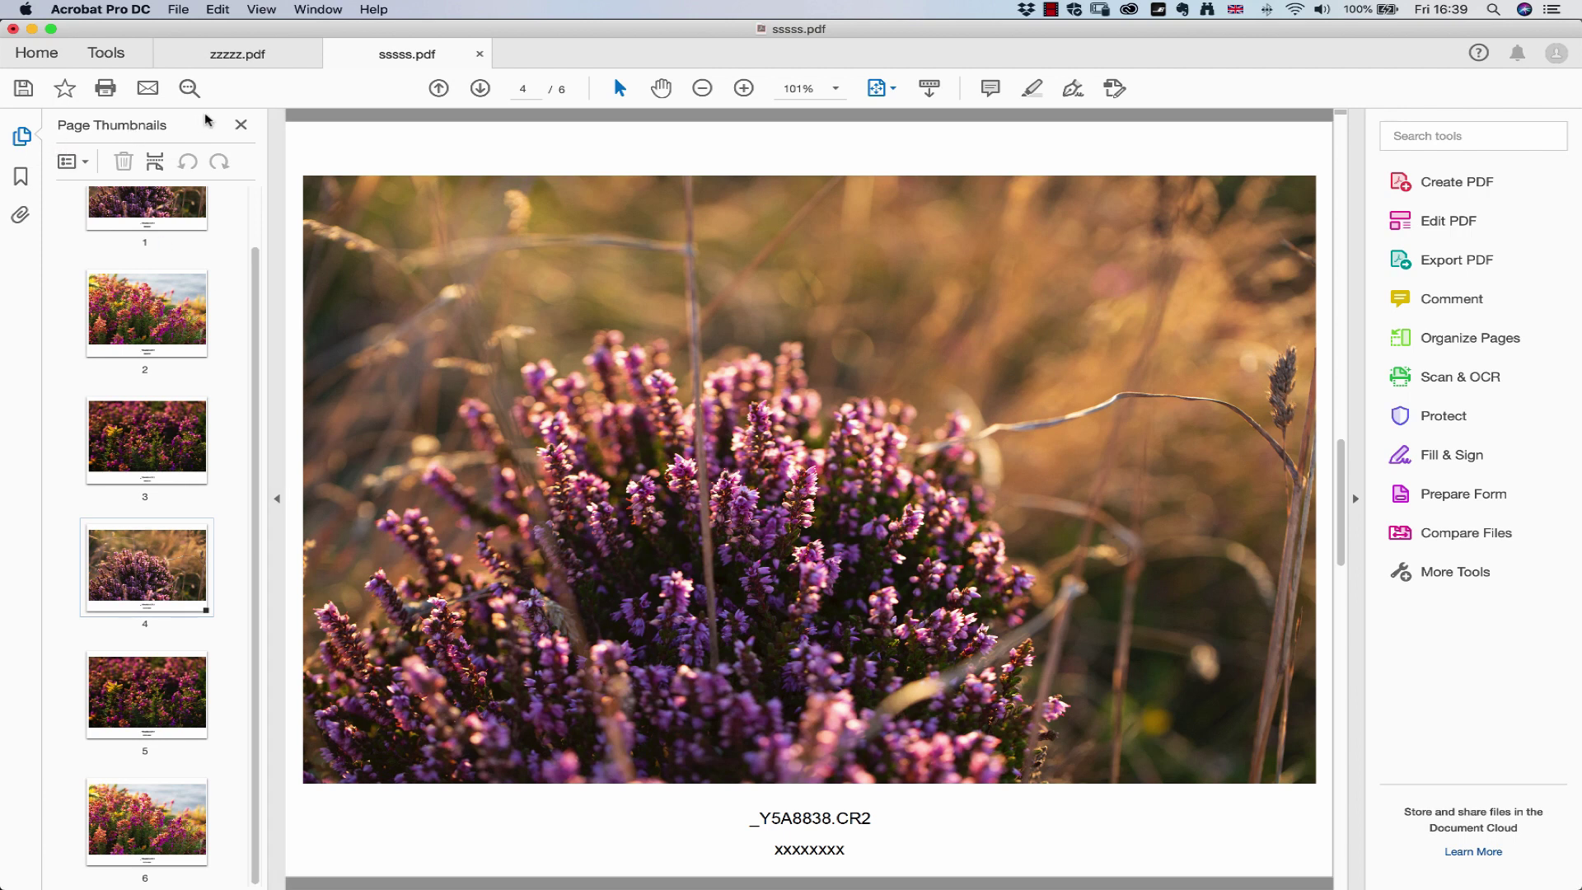
- Hide the page thumbnails and view the PDF in full screen mode, stepping back and forward one page
left_click(241, 125)
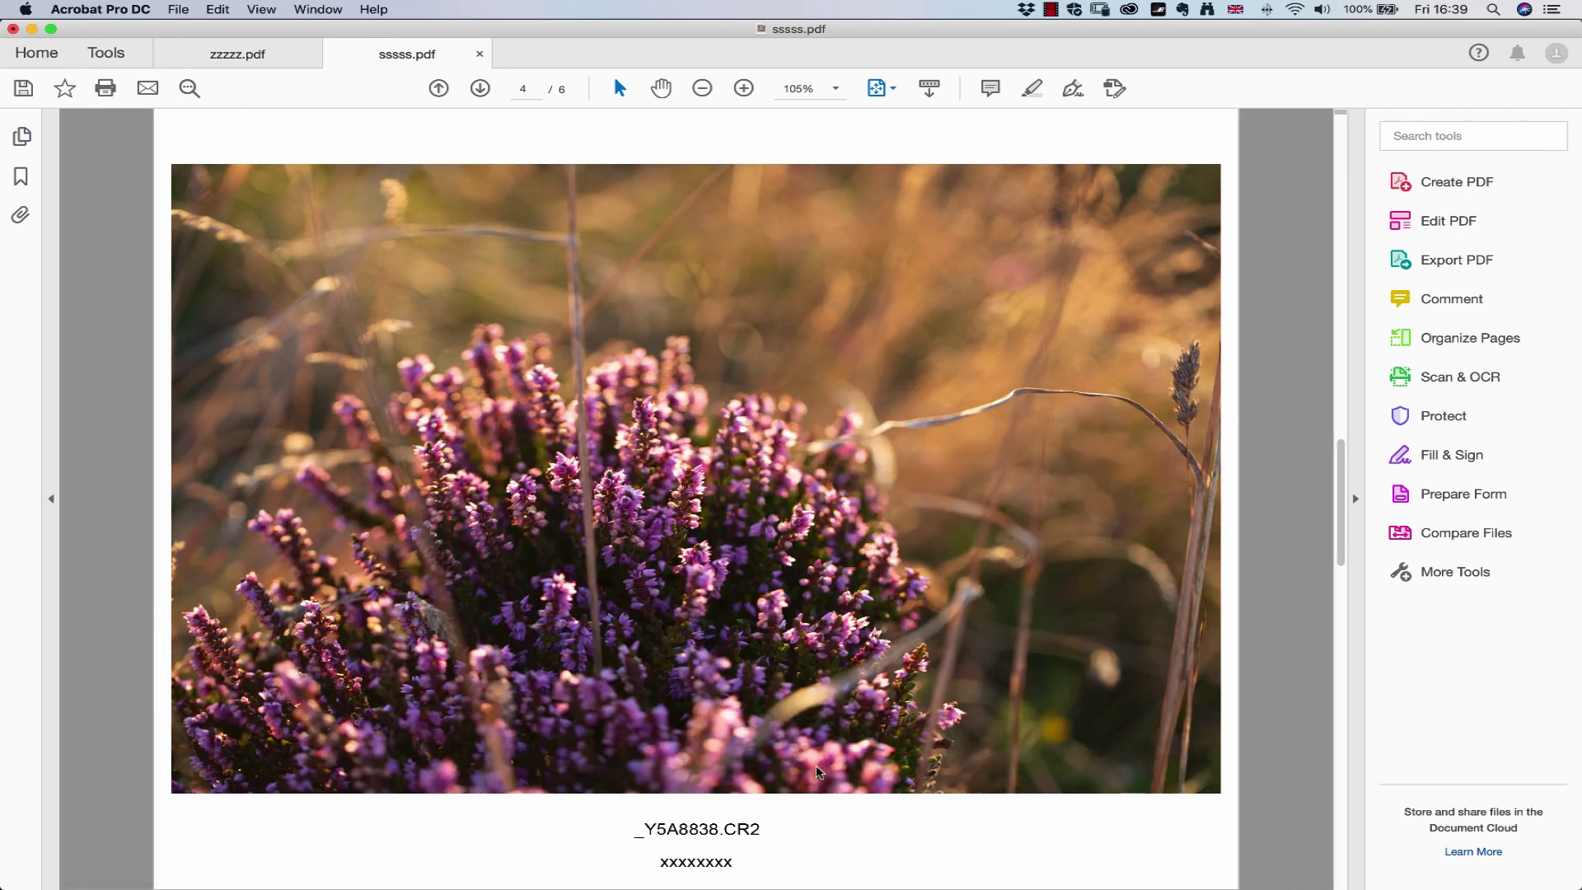
left_click(261, 9)
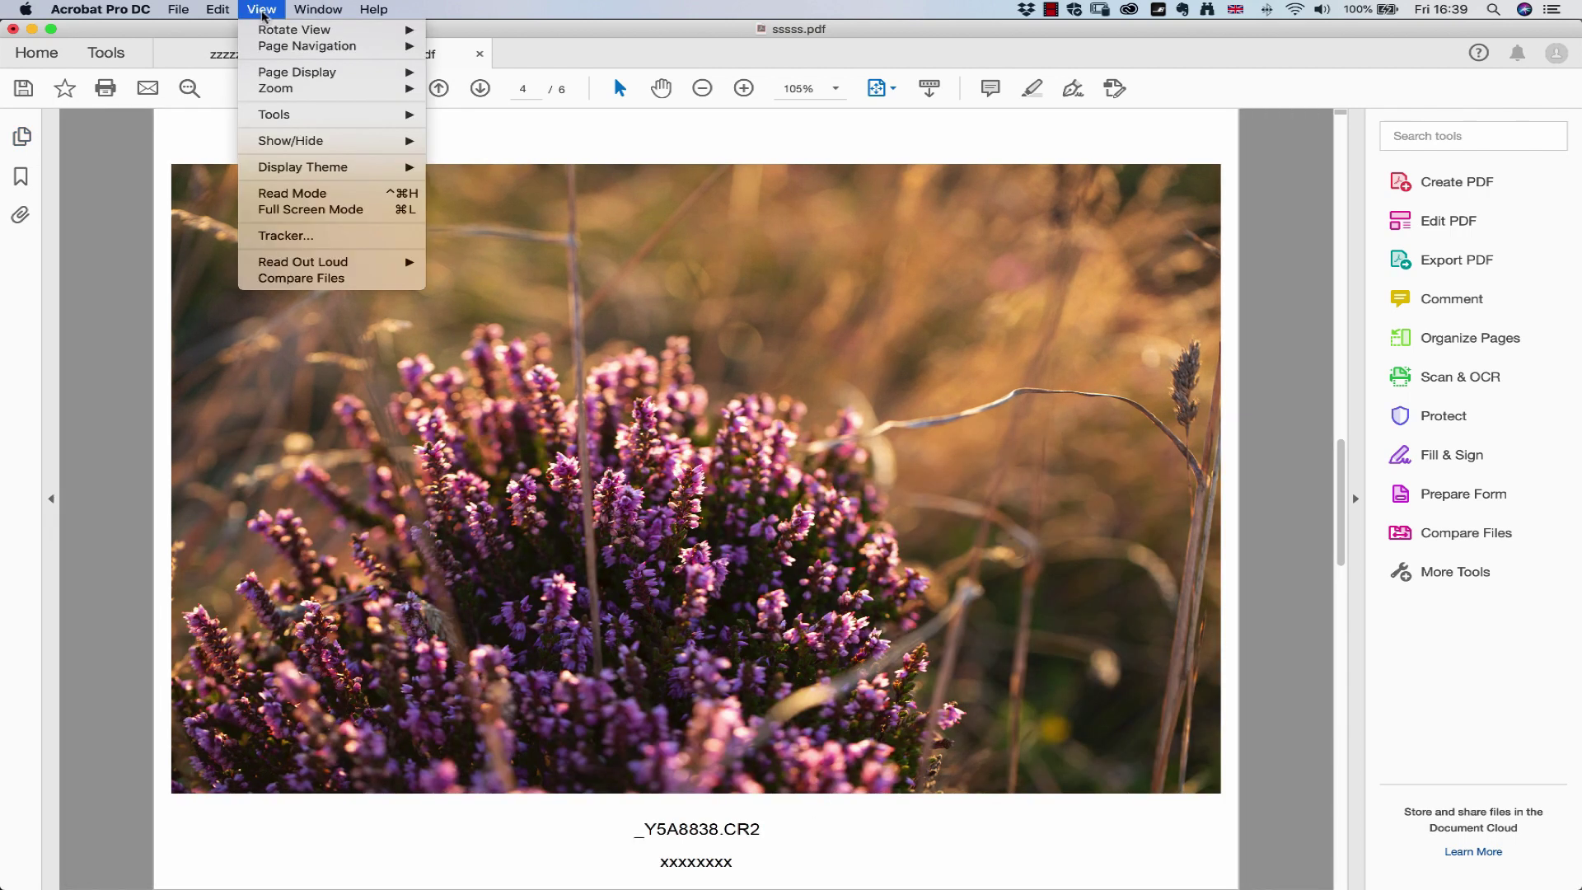
mouse_move(349, 170)
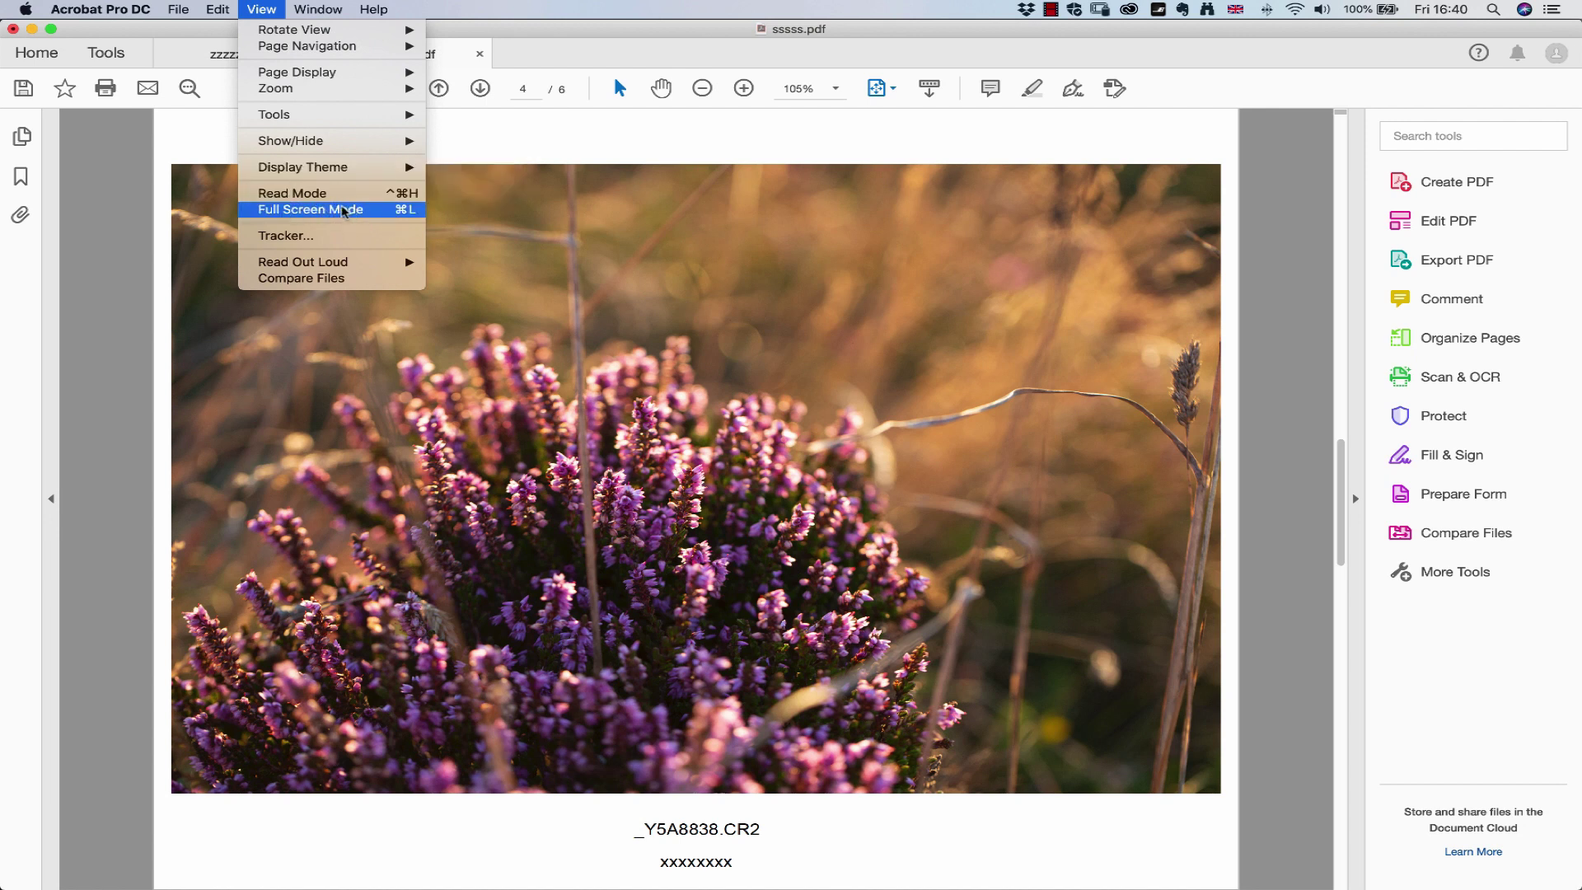
left_click(343, 211)
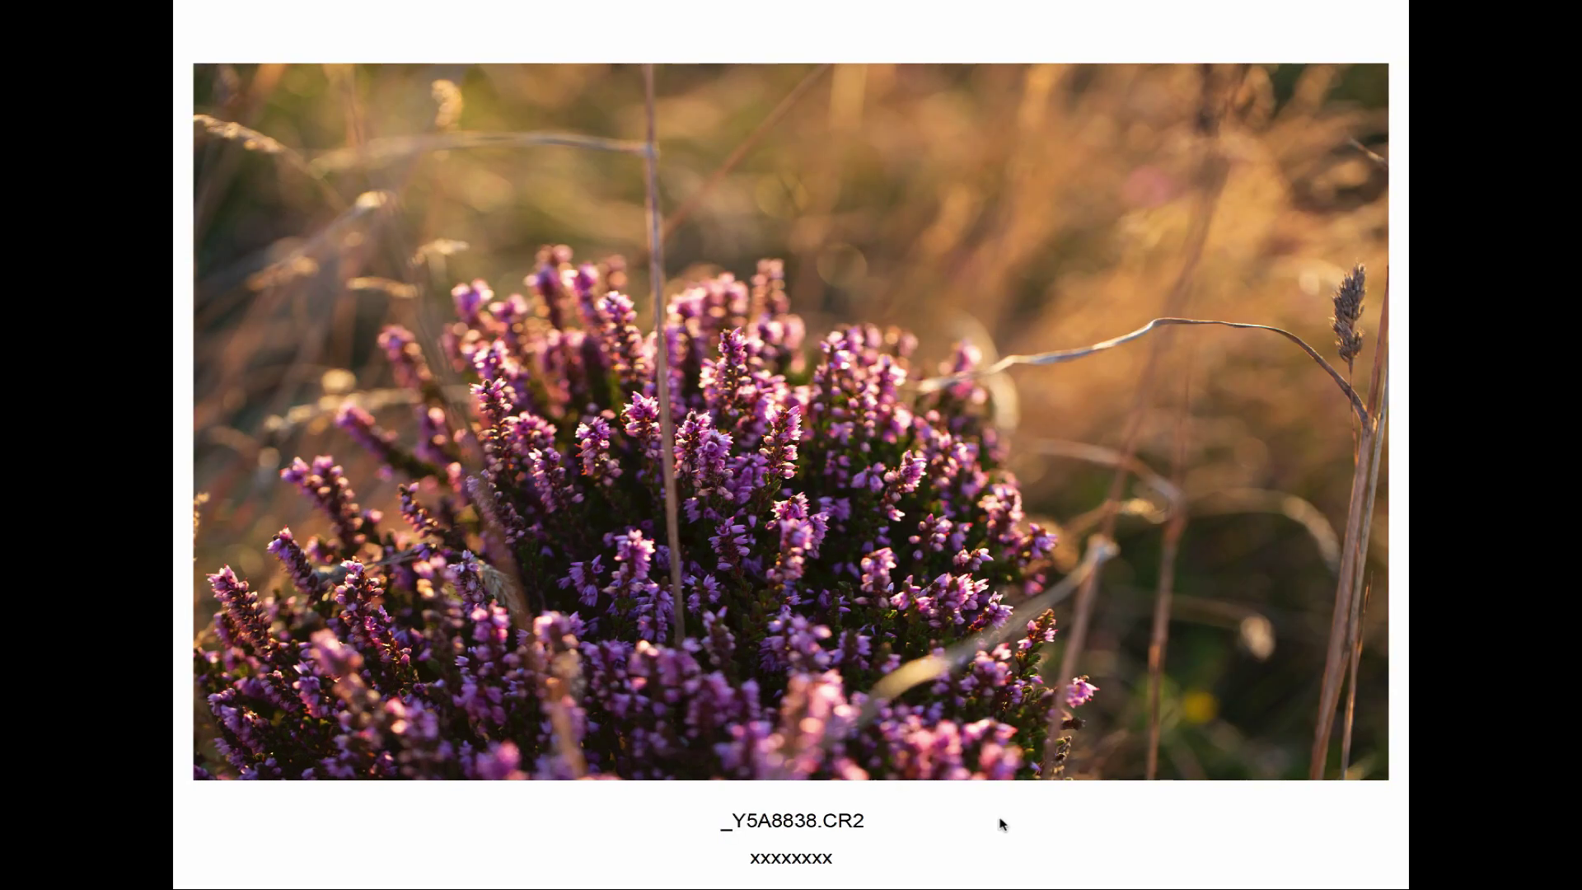
key("Left")
key("Right")
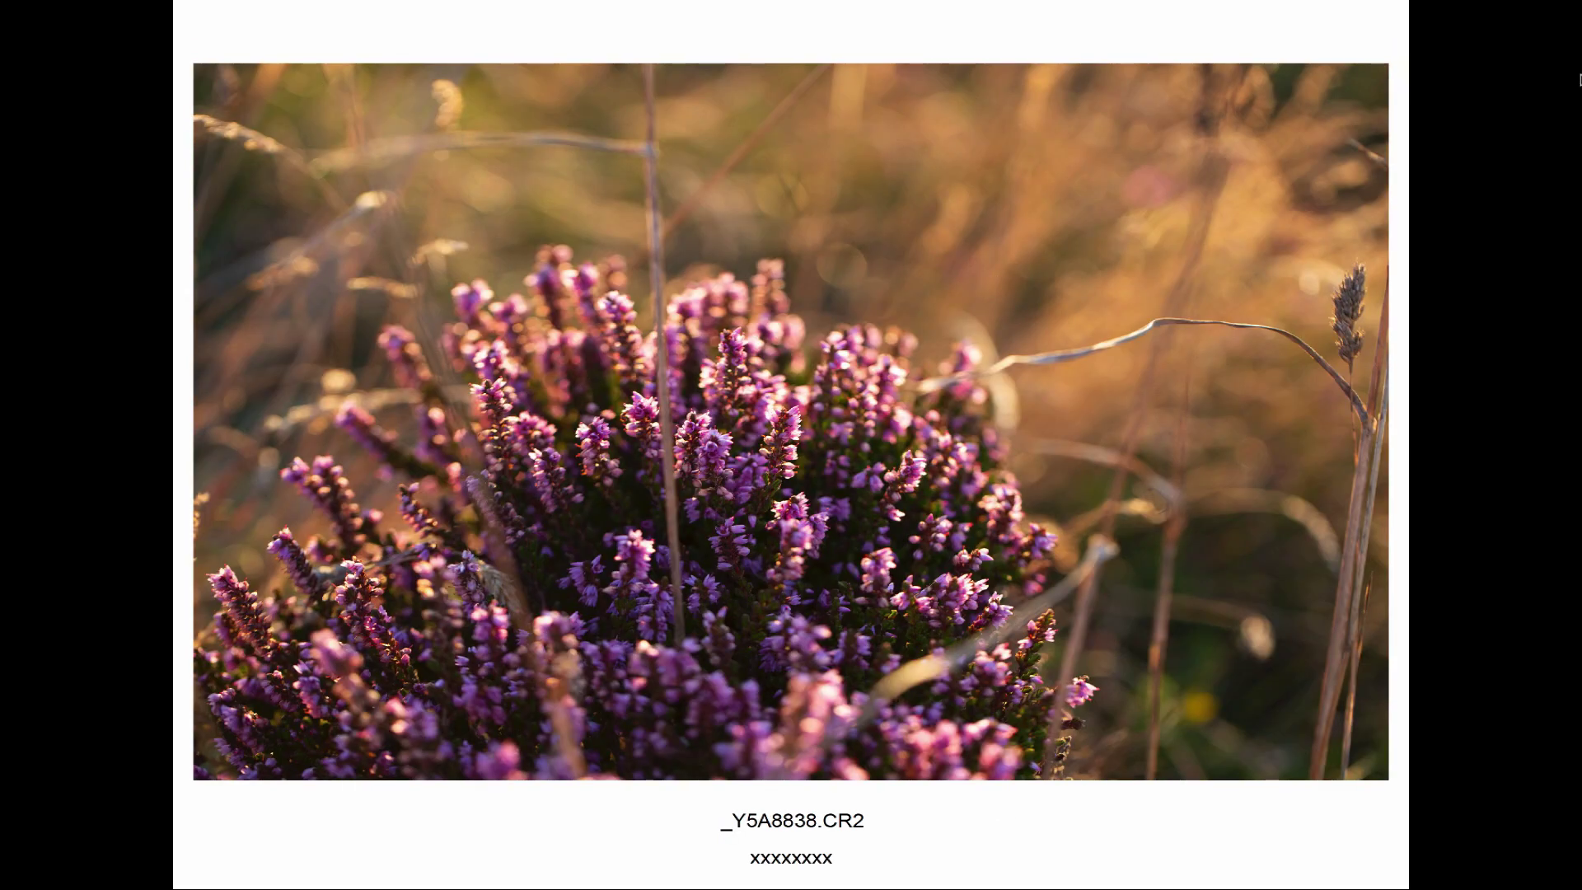